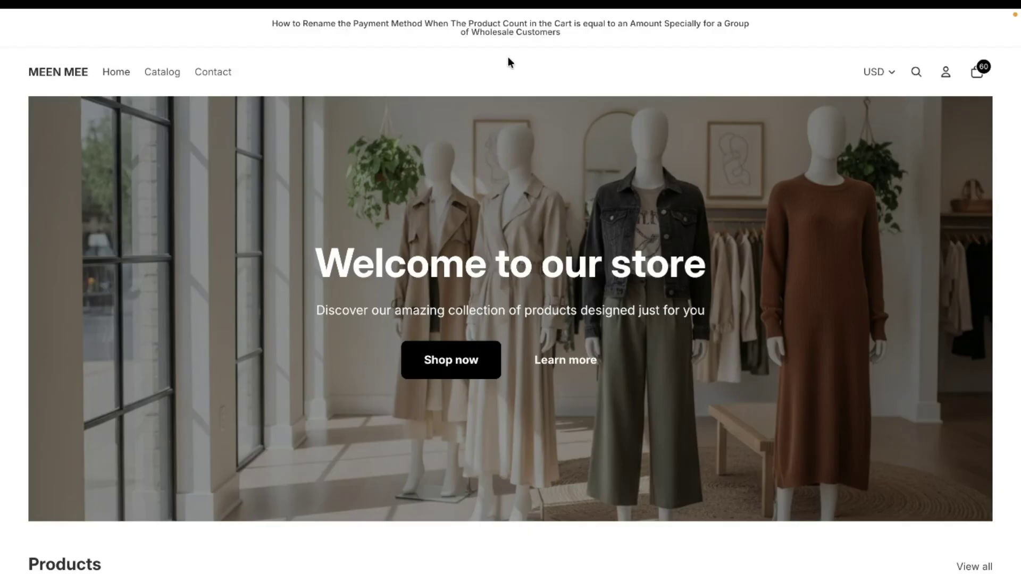
Step: Open the cart's checkout, examine the available payment methods, and return to the store's home page
left_click(980, 72)
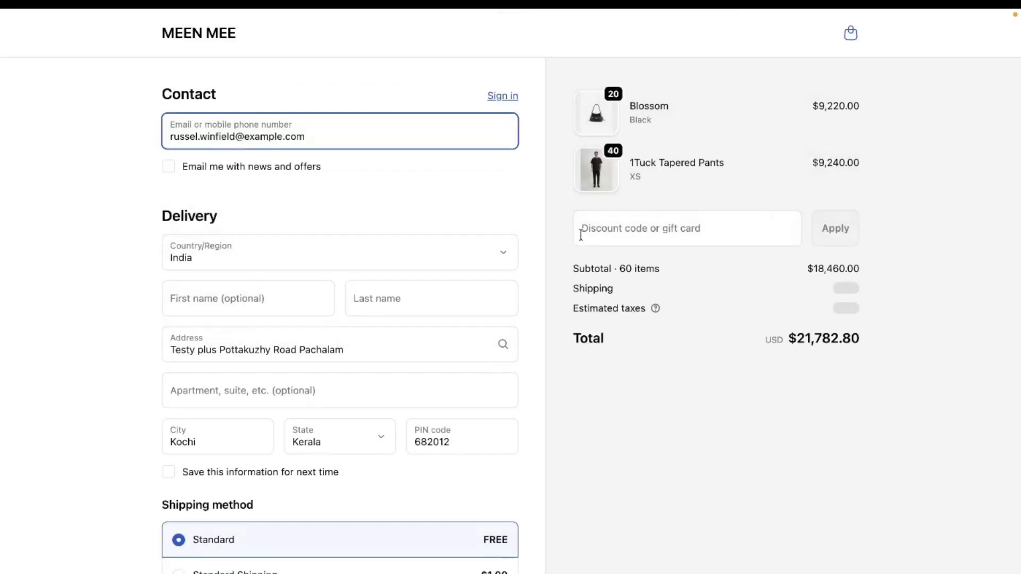
scroll(233, 523, "down", 8)
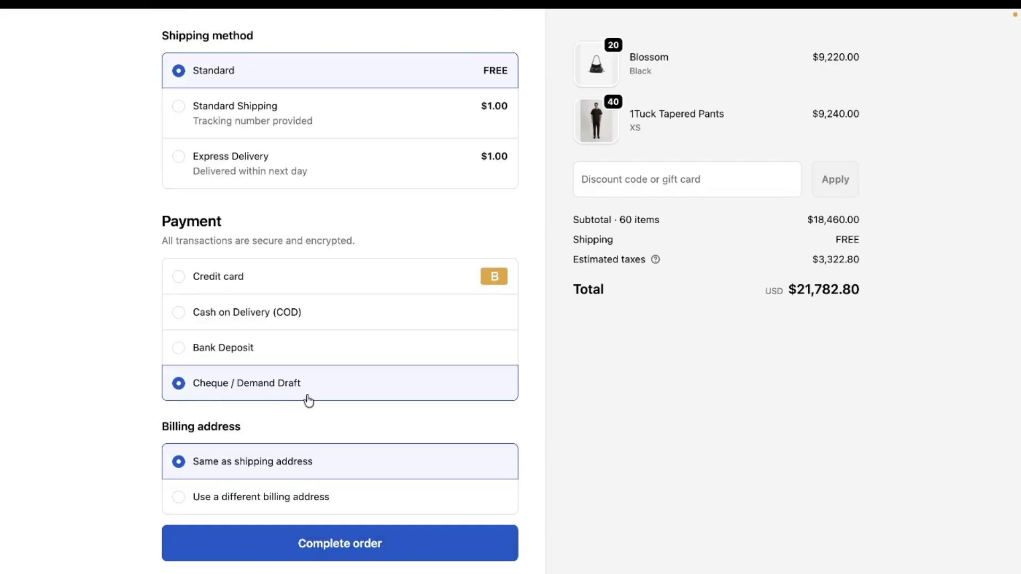
scroll(309, 401, "up", 8)
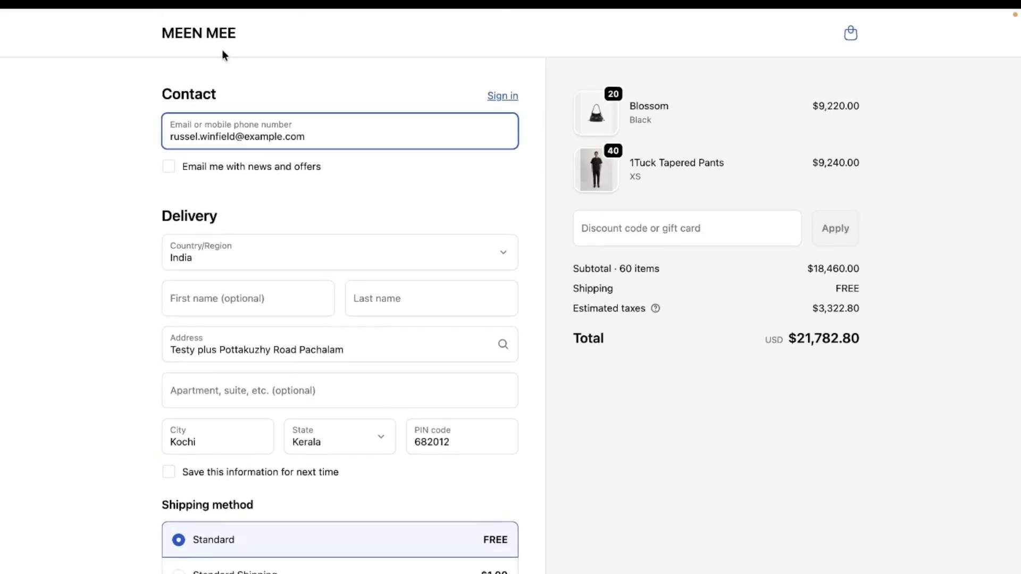
left_click(216, 33)
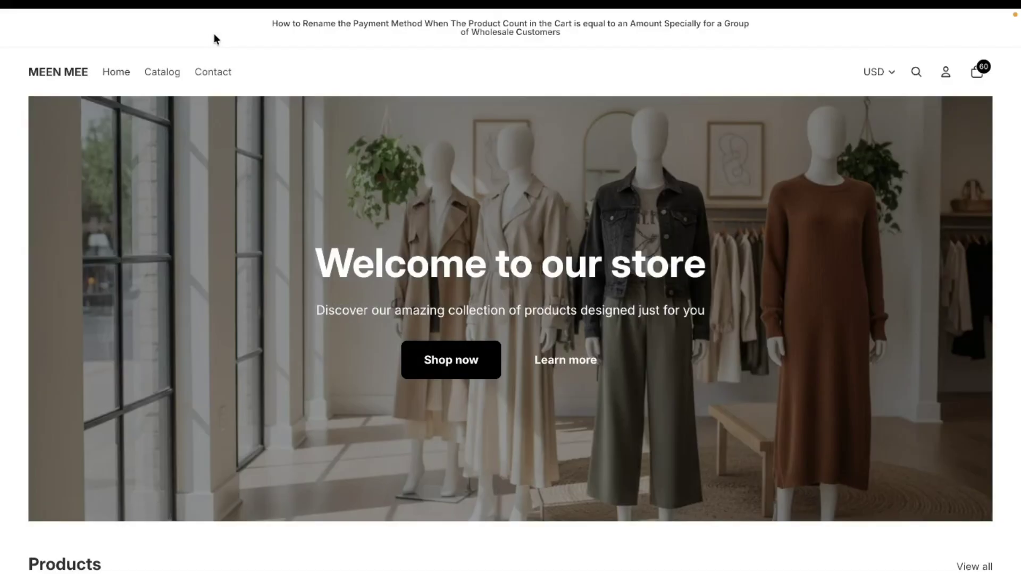
Step: View the BTB: B2B Order Limit listing in the Shopify App Store and return to the storefront
mouse_move(3, 210)
left_click(55, 257)
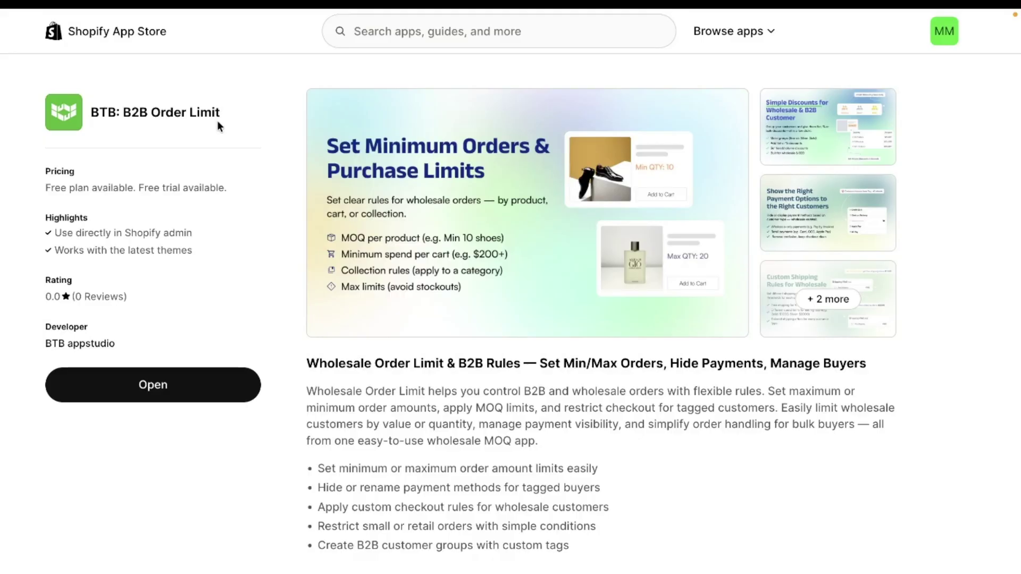
mouse_move(2, 248)
left_click(57, 284)
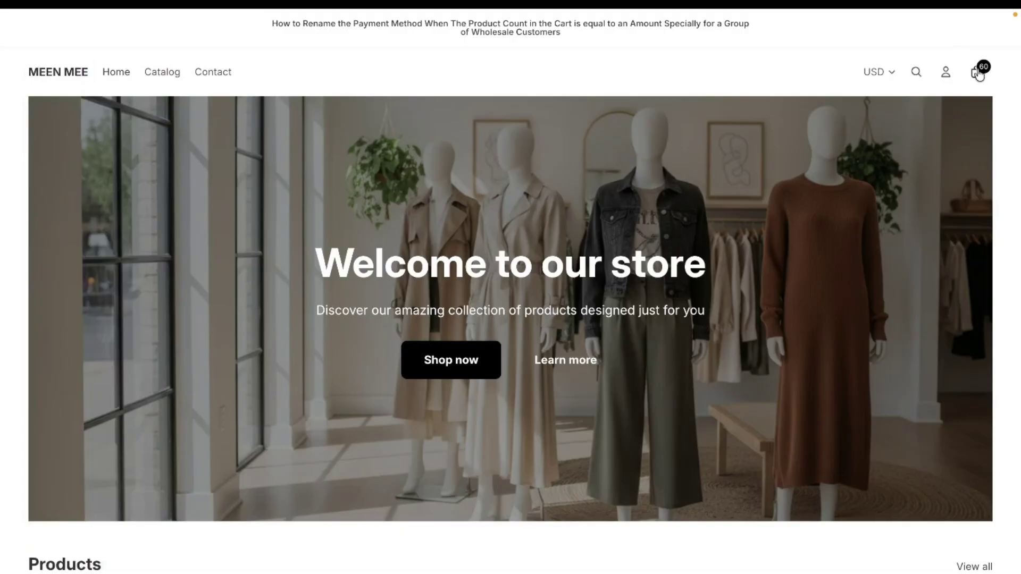
Step: Switch to the Shopify admin and start a new payment rule in the BTB wholesale app
mouse_move(3, 279)
left_click(88, 234)
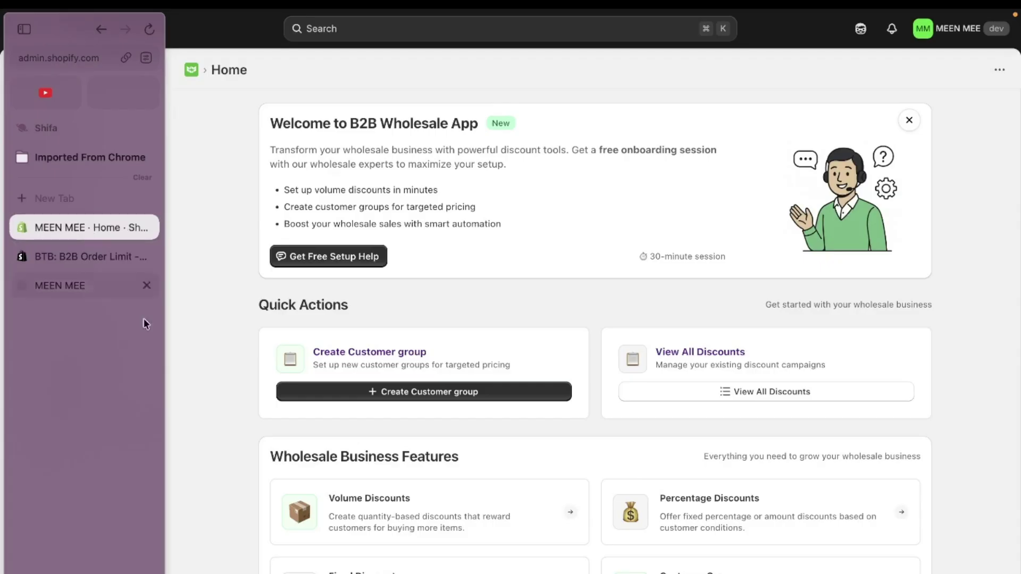
scroll(524, 515, "down", 5)
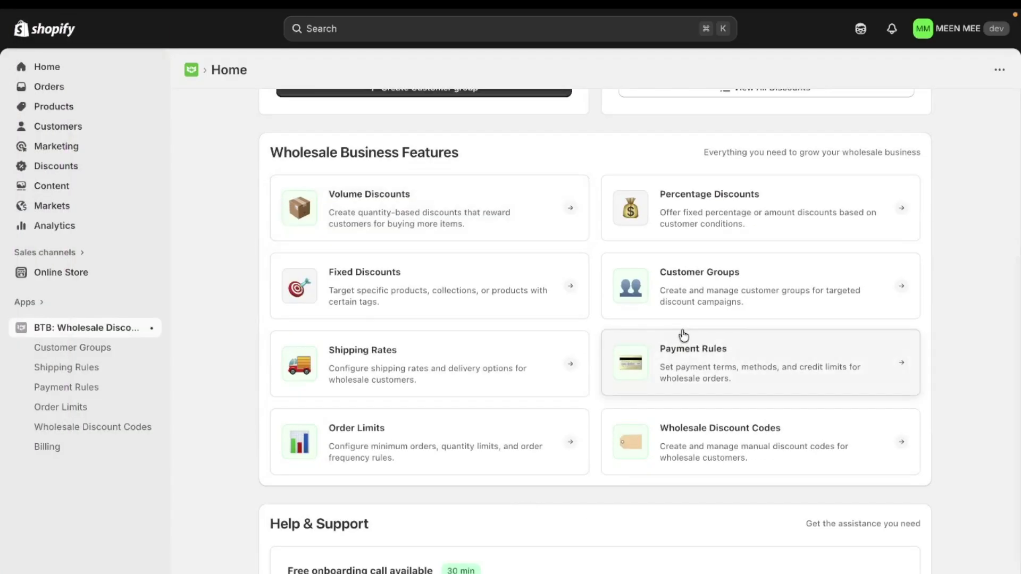
left_click(681, 371)
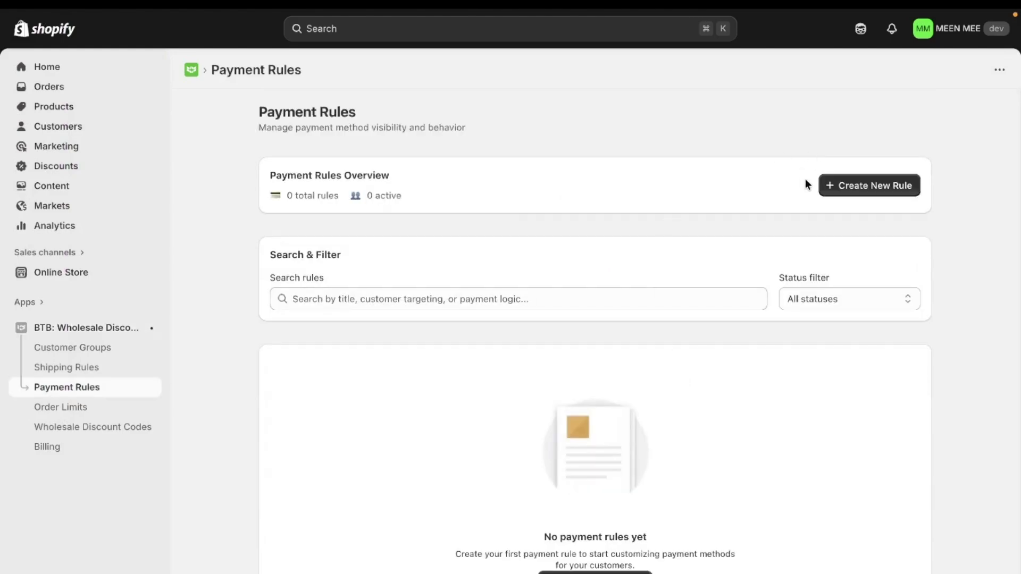
left_click(845, 182)
Step: Name the payment rule "Rename Payment Method For GOLD"
left_click(430, 209)
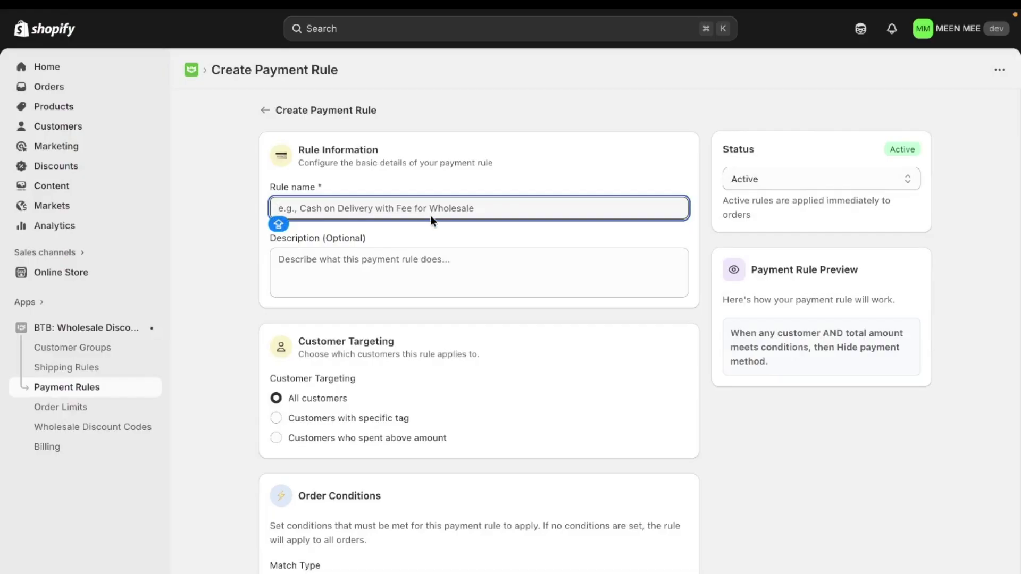
type("Rename")
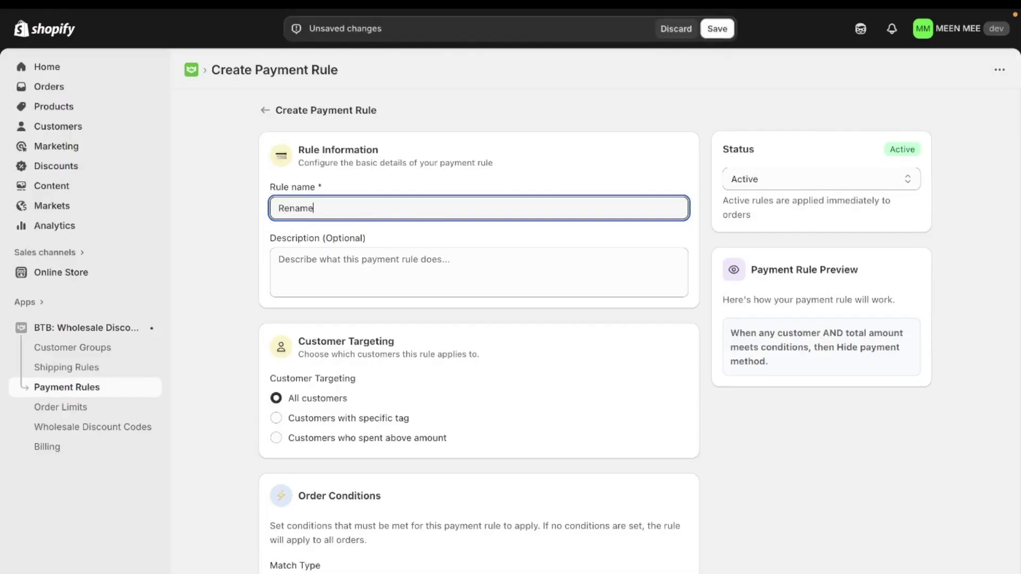
type(" Payment Method FOr")
key("BackSpace")
key("BackSpace")
key("BackSpace")
type("or Gol")
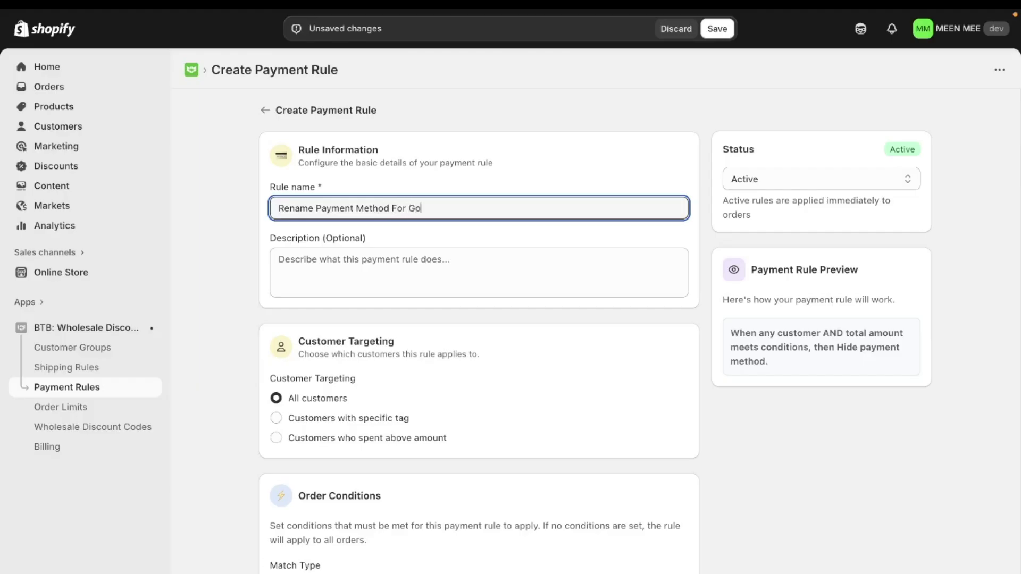
key("BackSpace")
key("BackSpace")
type("OLD")
Step: Enter the rule description "Rename the Payment Method When The Product Count in the Cart is equal to 50 For Golden Members"
left_click(458, 262)
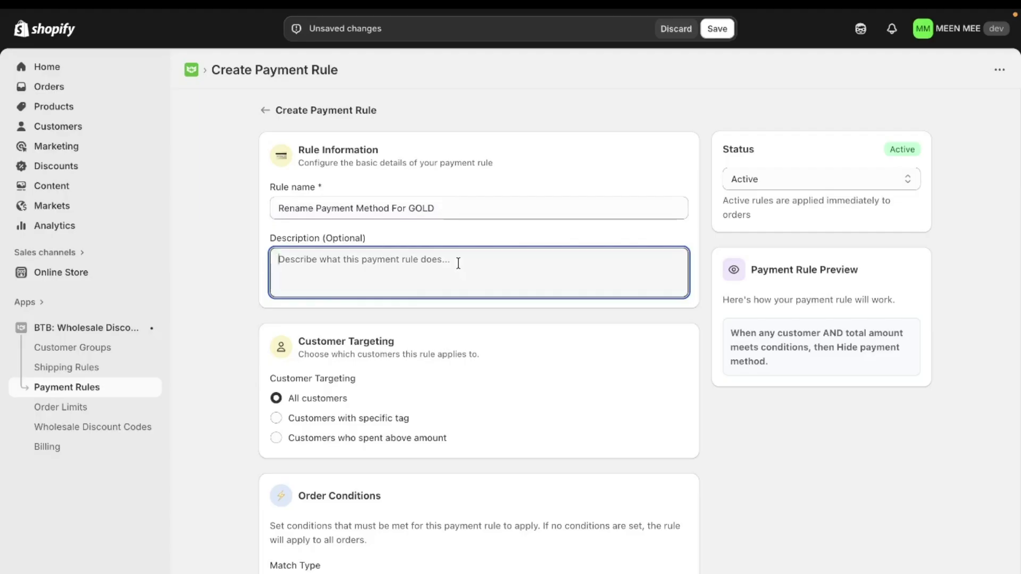
type("Rename the Payment Method When The Product Count in the Cart is equal to 50  Foe Golden Members")
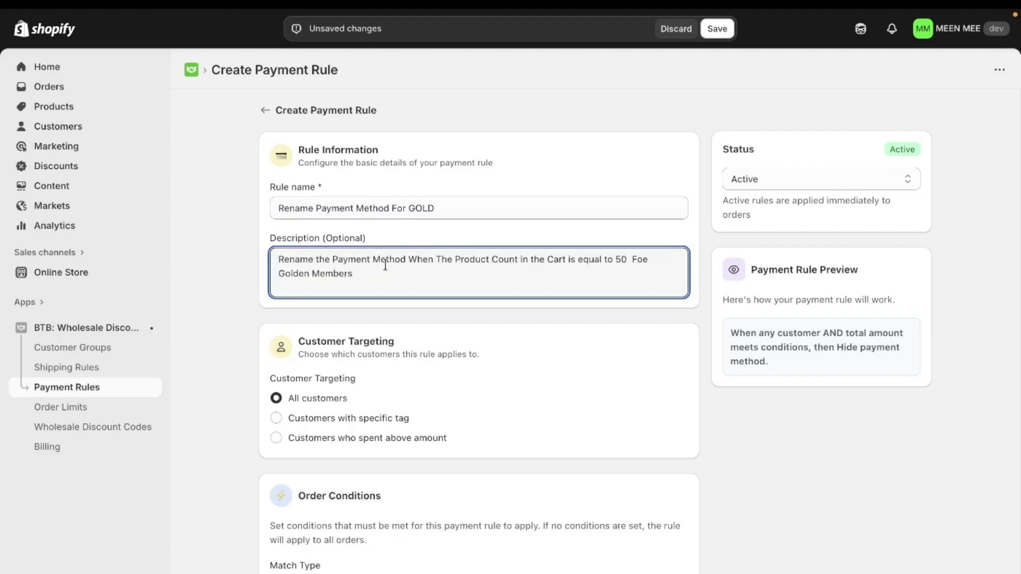
left_click(646, 258)
key("Delete")
key("BackSpace")
type("r")
left_click(554, 276)
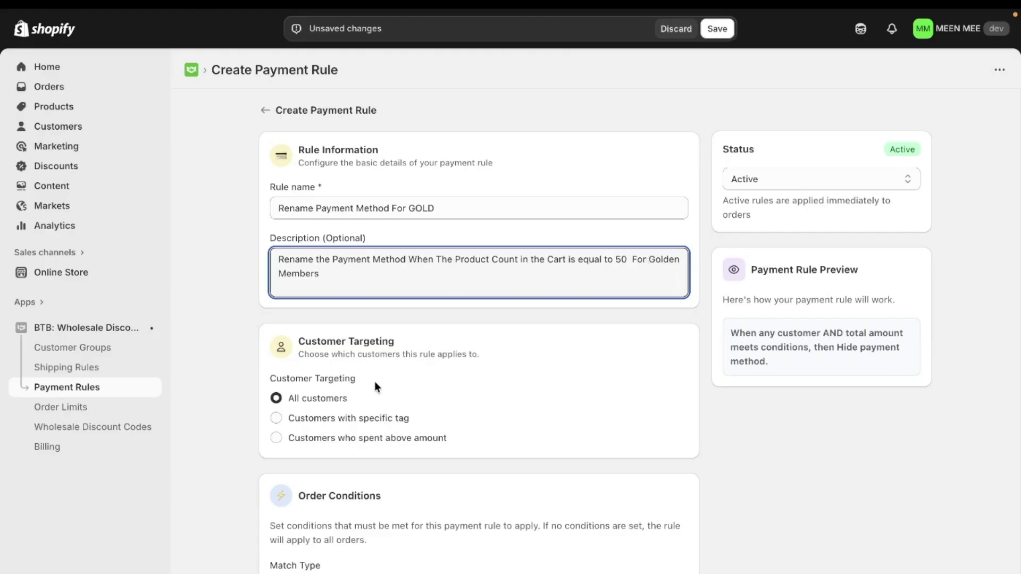
Step: Target the rule at customers with the specific tag GOLD
scroll(374, 381, "down", 2)
scroll(375, 380, "down", 4)
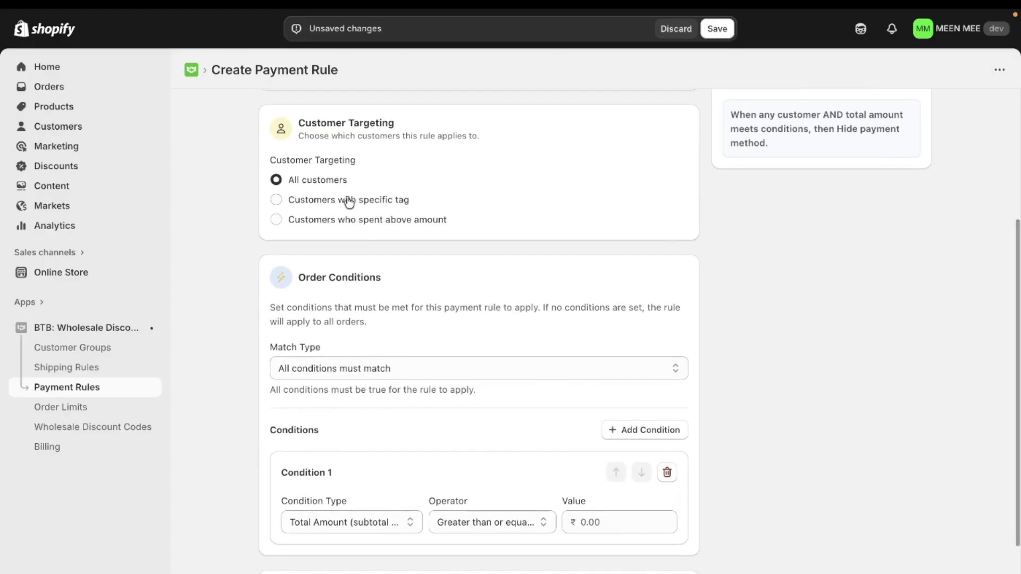
left_click(347, 201)
left_click(357, 272)
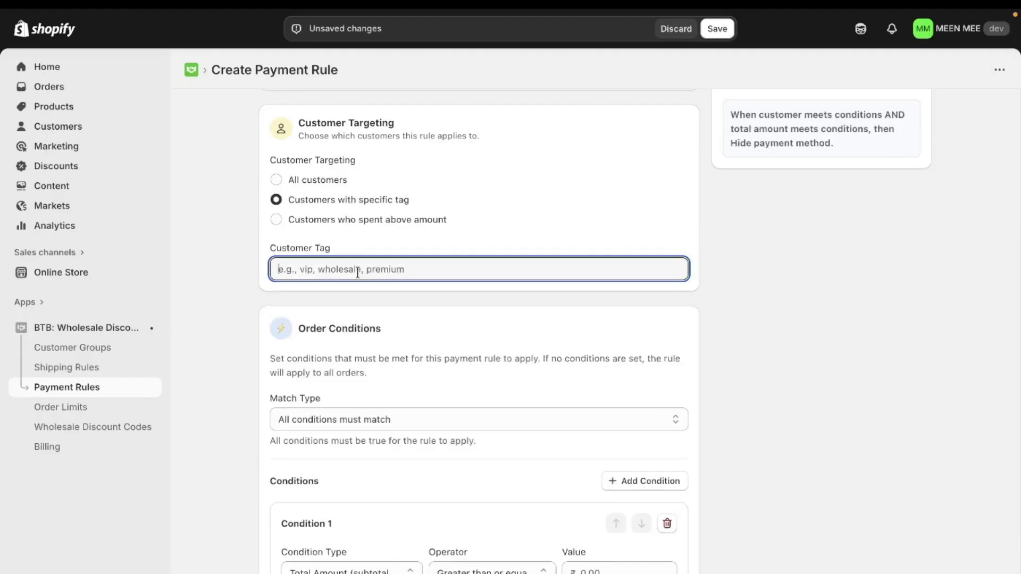
type("GOLD")
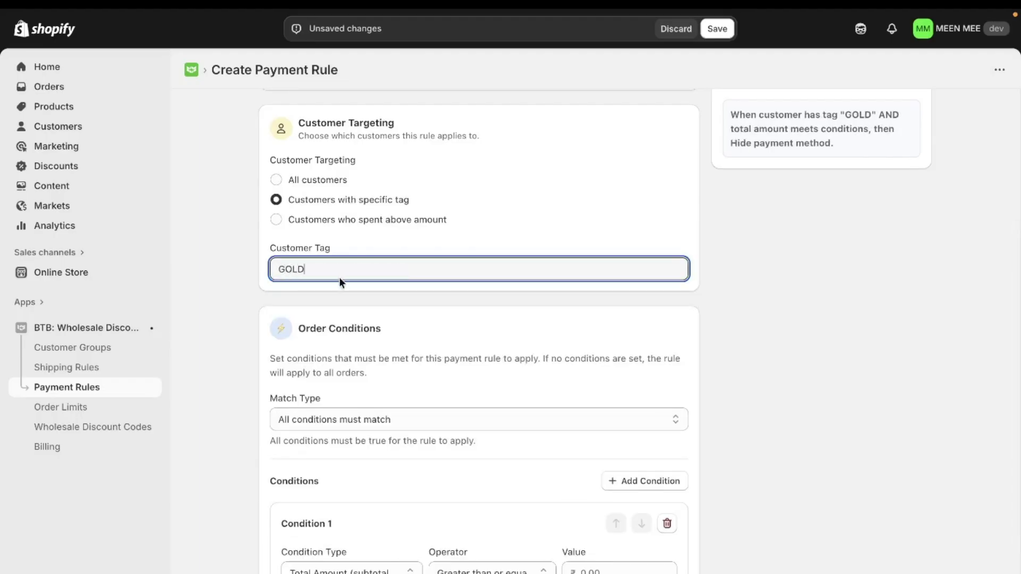
left_click(493, 219)
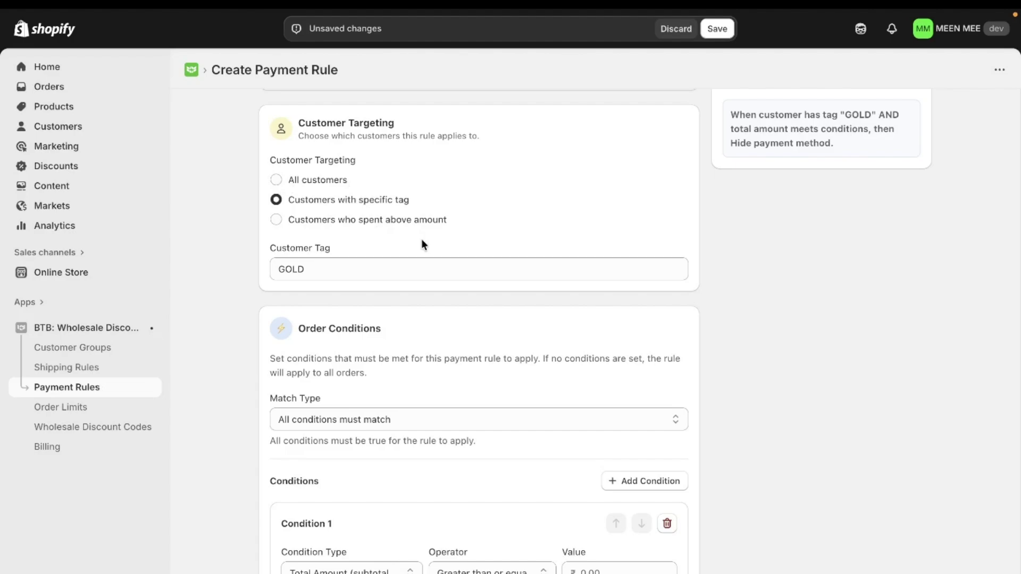
Step: Set Condition 1 to Product Count, Equal to, with a value of 50
scroll(412, 279, "down", 4)
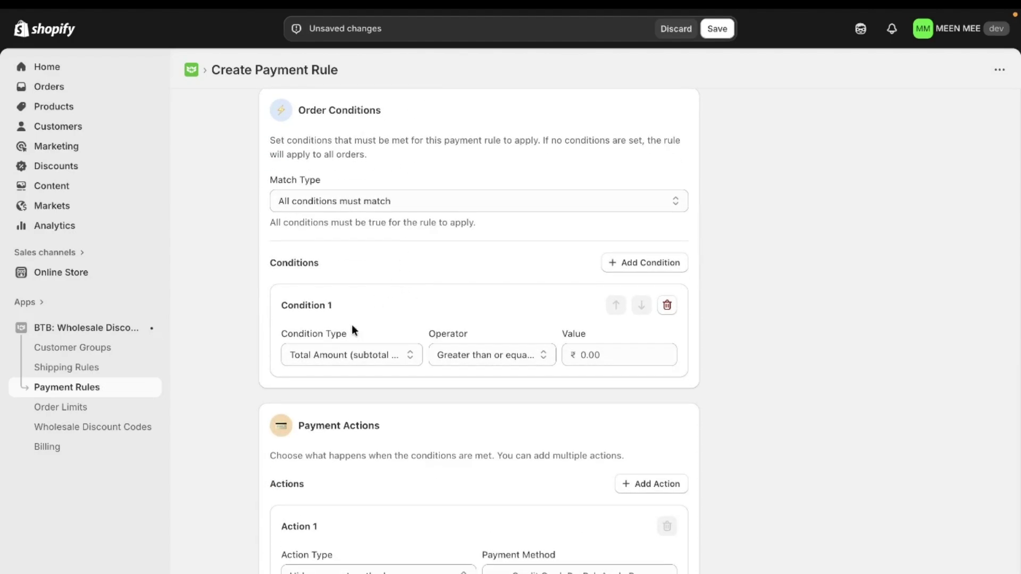
left_click(345, 356)
left_click(347, 374)
left_click(494, 357)
left_click(470, 423)
double_click(573, 355)
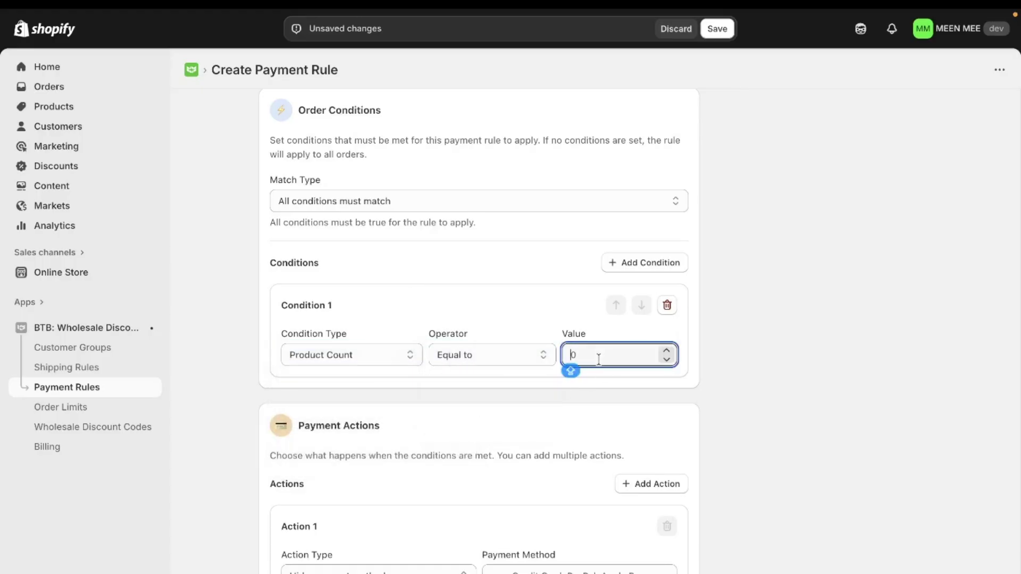
type("50")
left_click(514, 289)
Step: Try adding two extra order conditions, remove both, and view the match type options
left_click(623, 267)
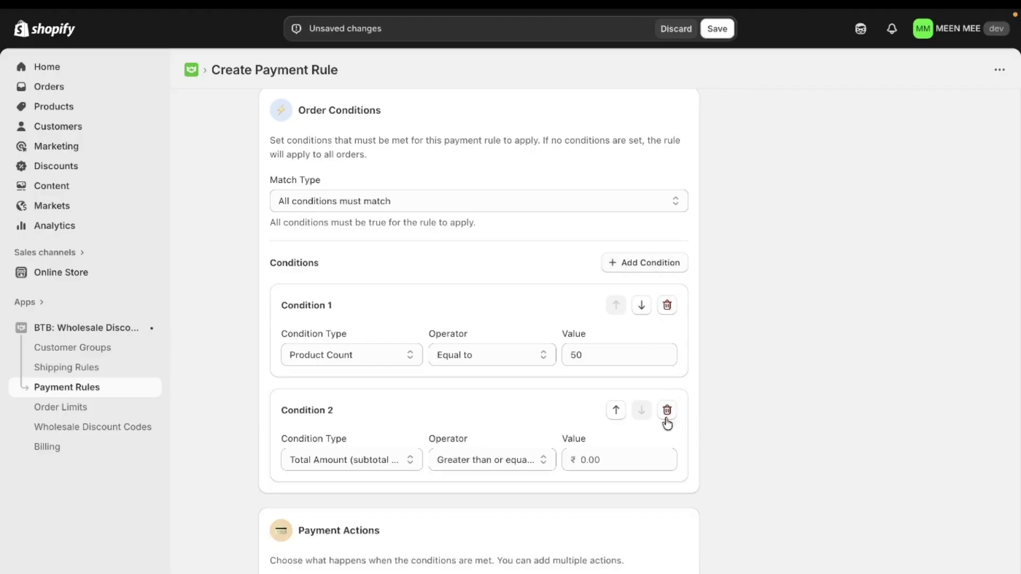
left_click(649, 268)
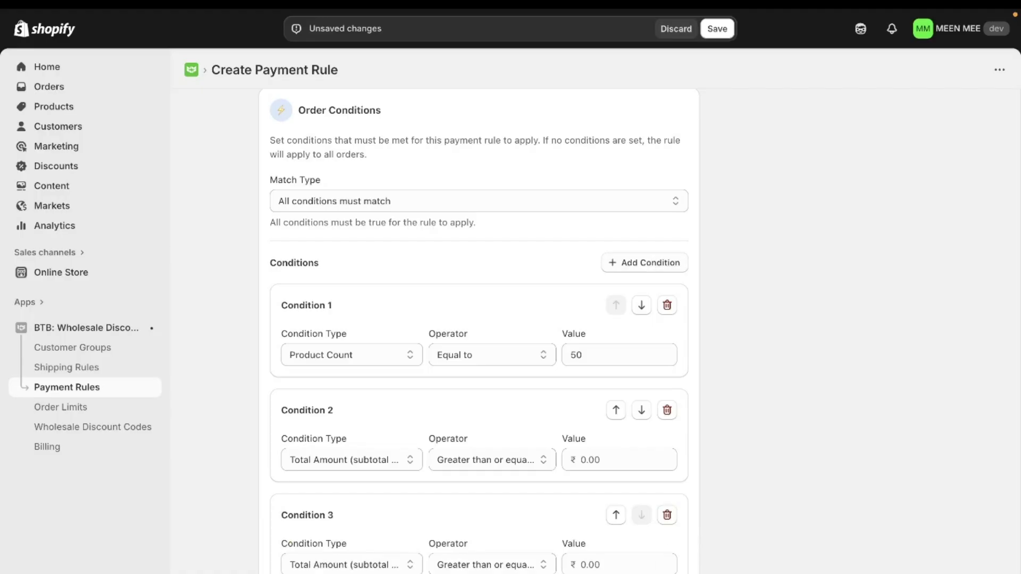
left_click(667, 515)
left_click(664, 420)
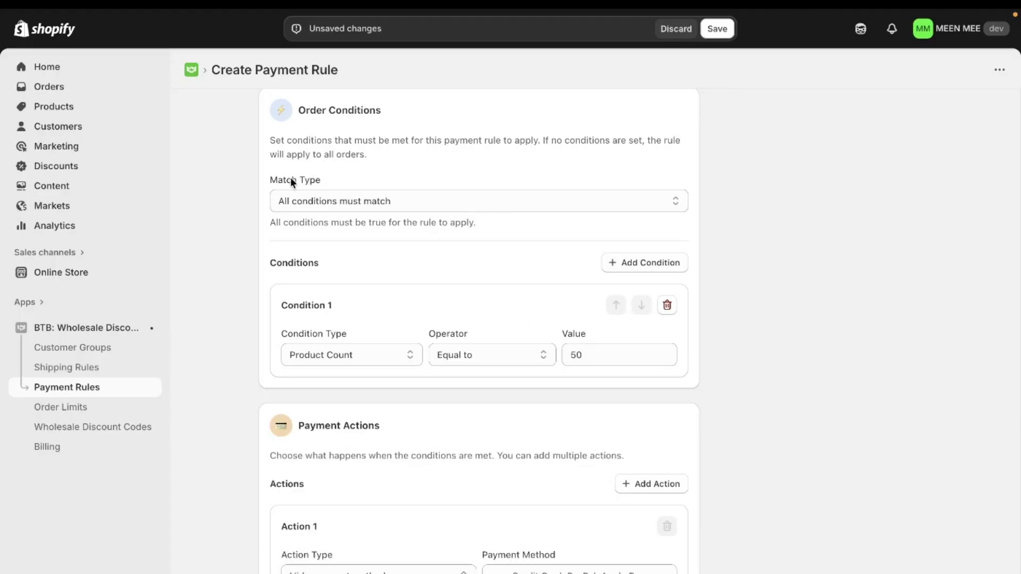
left_click(339, 201)
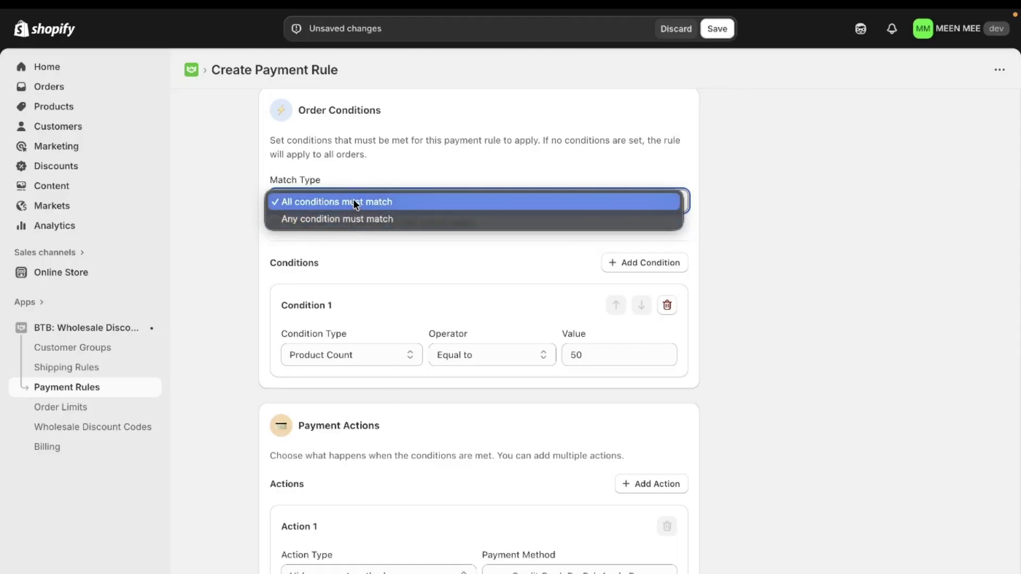
left_click(400, 274)
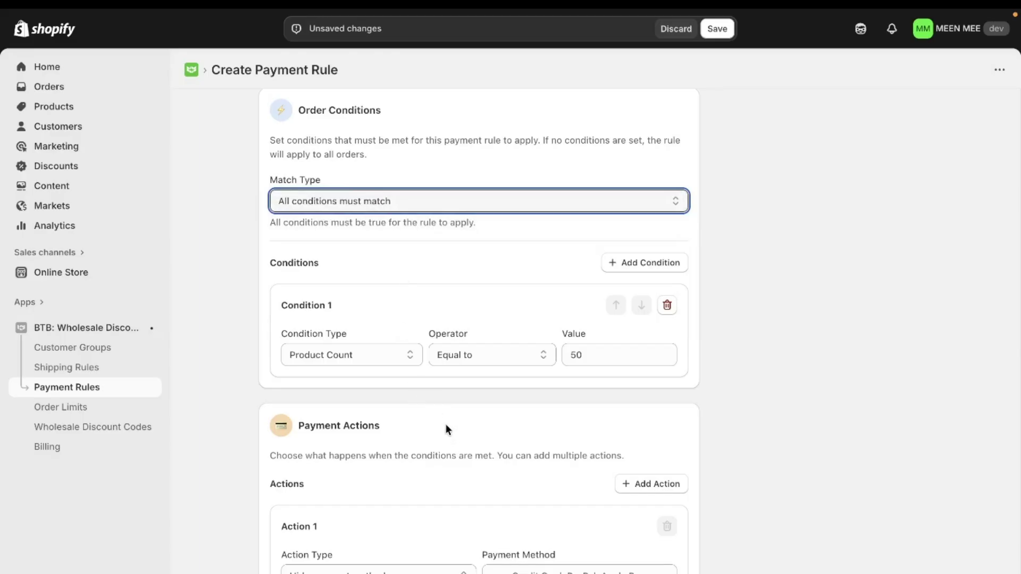
Step: Set Action 1 to rename a payment method and fill in "Cheque / Demand Draft", copied from the storefront checkout
left_click(378, 569)
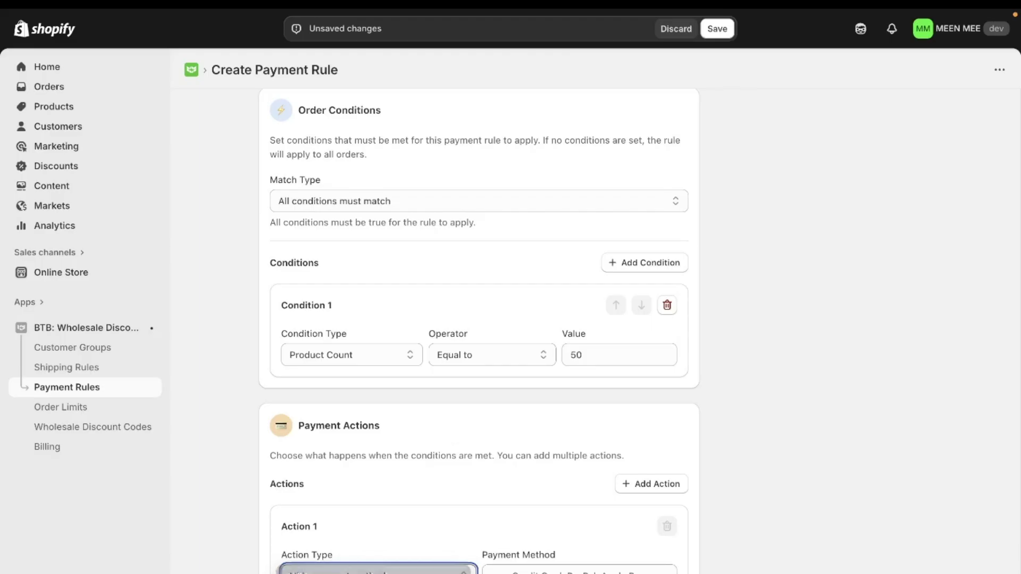
left_click(523, 572)
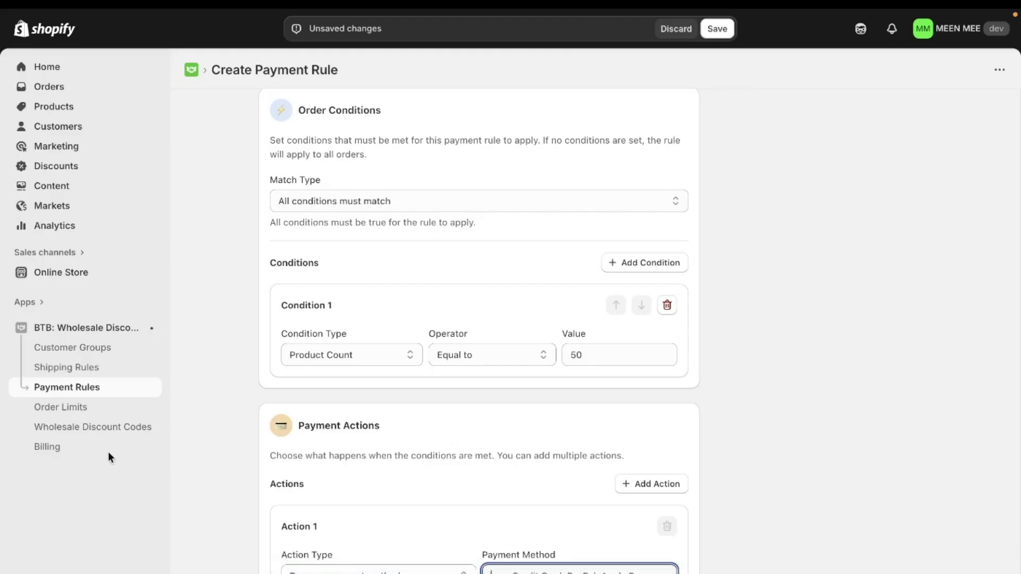
mouse_move(2, 420)
left_click(78, 286)
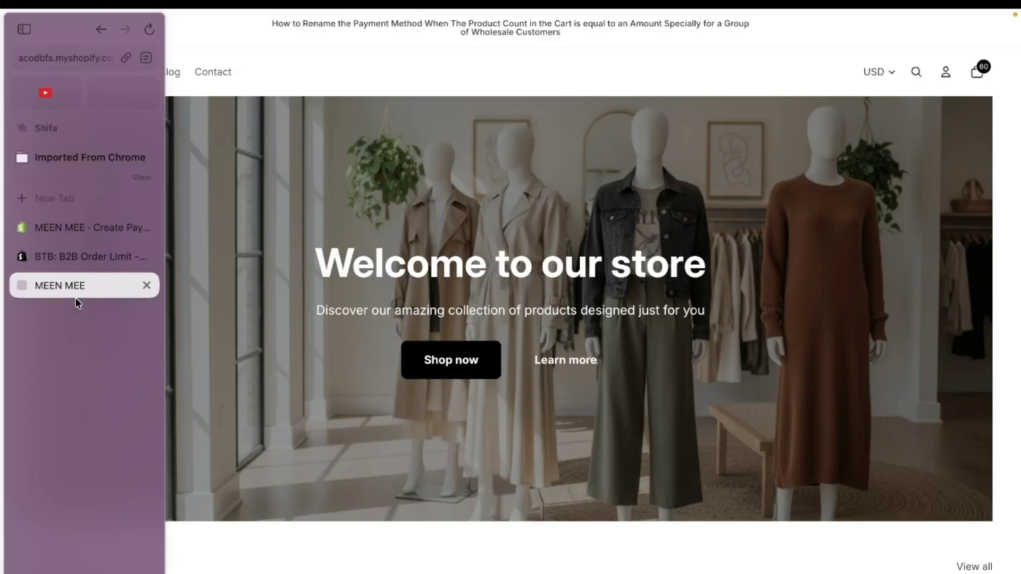
left_click(980, 71)
left_click(899, 573)
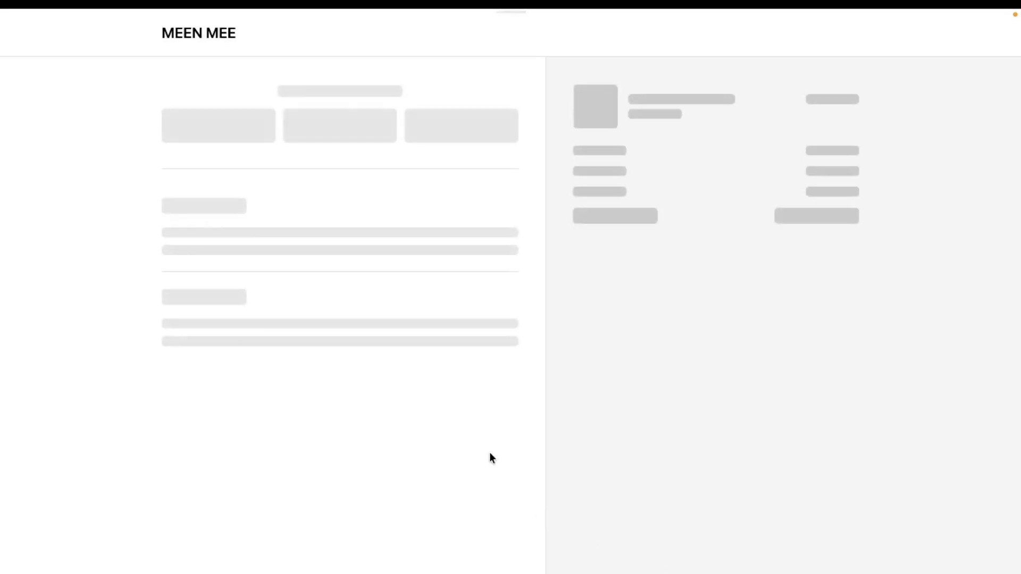
scroll(490, 452, "down", 10)
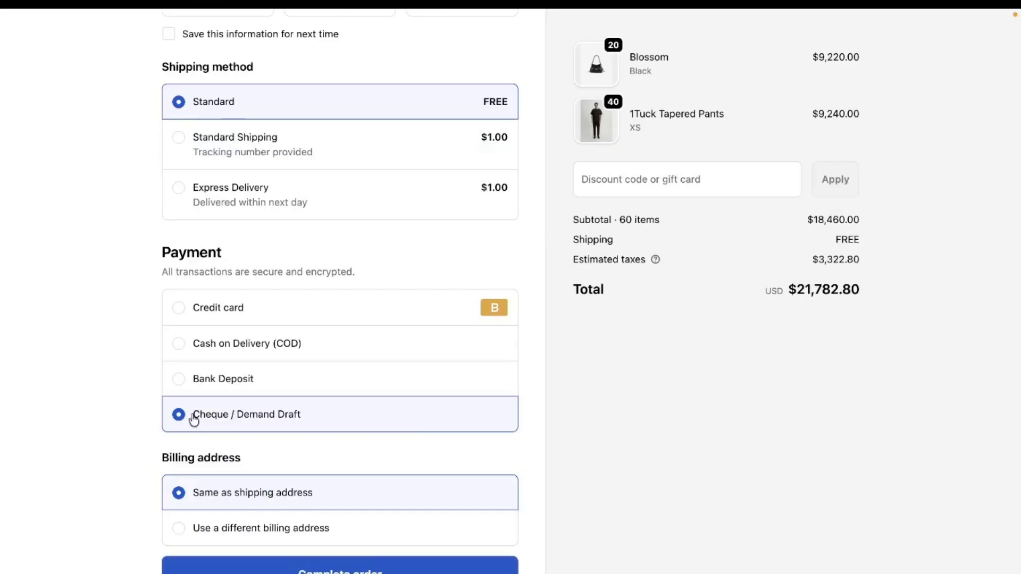
left_click_drag(194, 420, 355, 424)
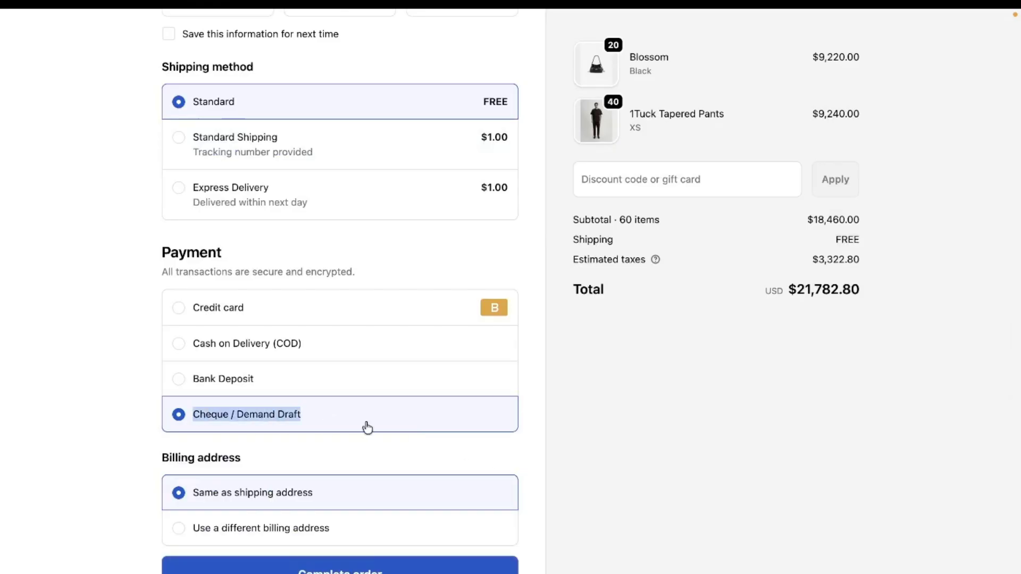
mouse_move(1, 323)
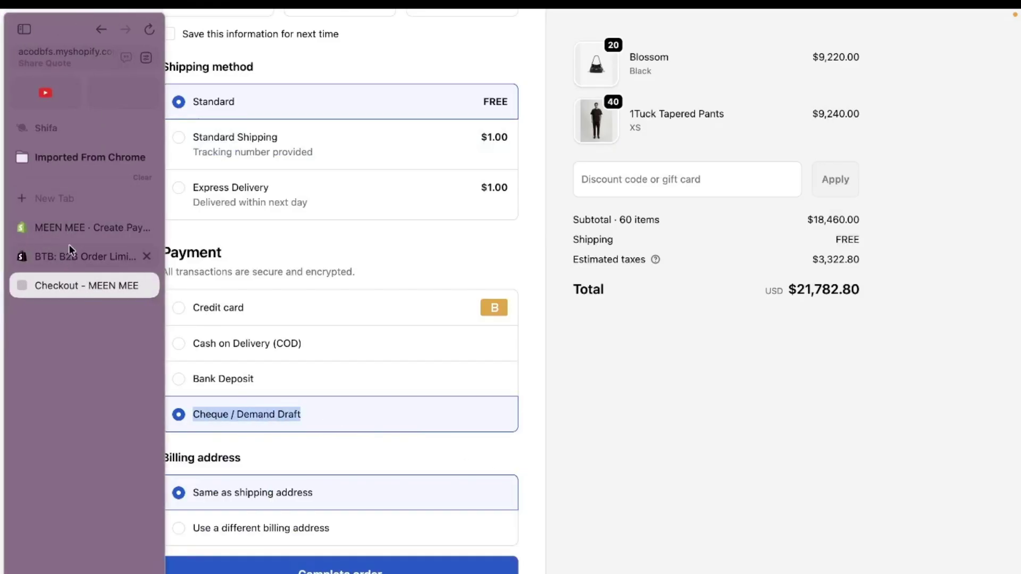
left_click(72, 229)
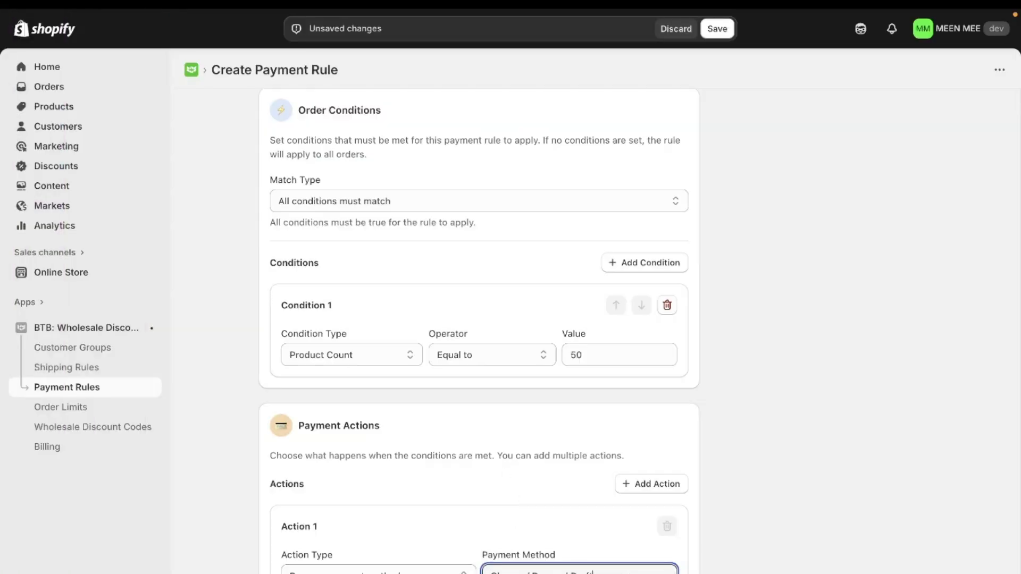
Step: Set Action 1's new payment method name to "Gold Member Cheque Payment" and save the payment rule
scroll(451, 543, "down", 3)
left_click(452, 542)
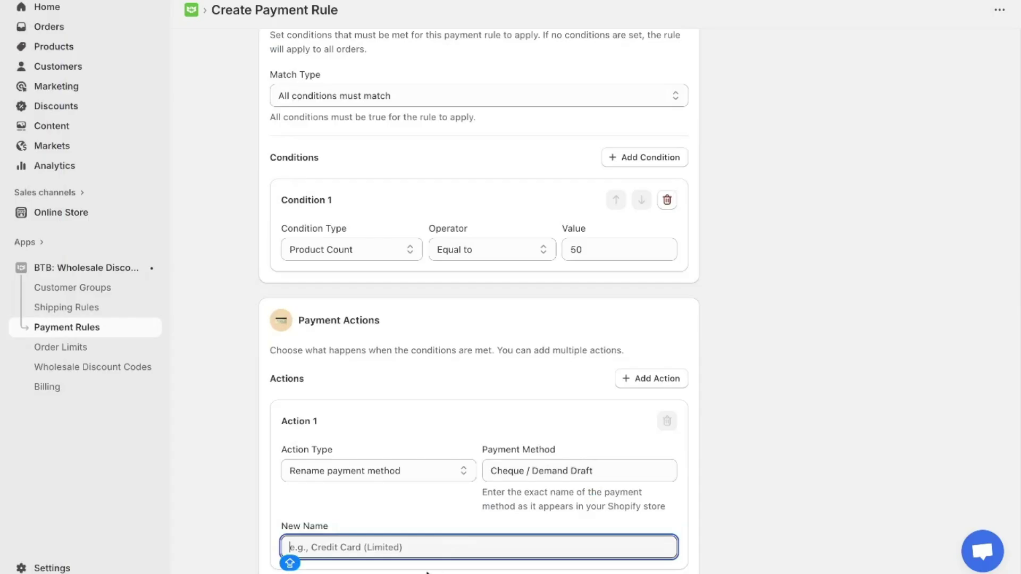
type("G")
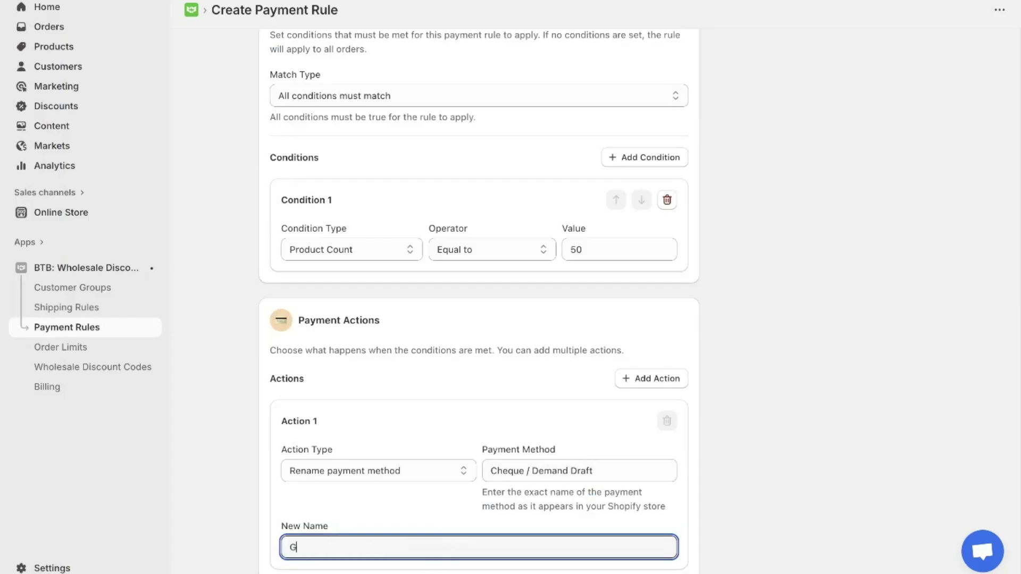
type("old Member Cheque Pa")
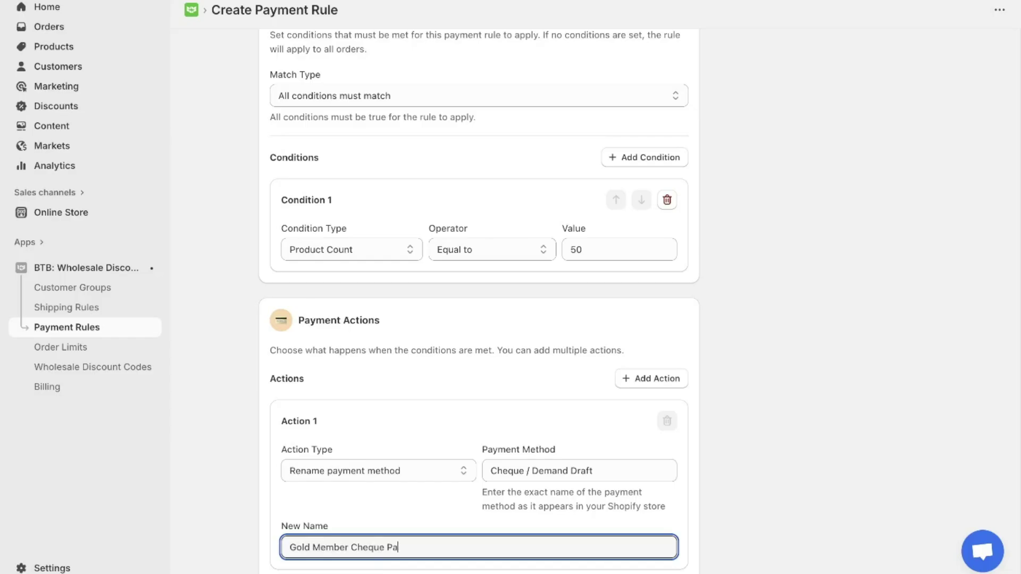
type("ent")
key("BackSpace")
key("BackSpace")
key("BackSpace")
type("ent")
left_click(686, 472)
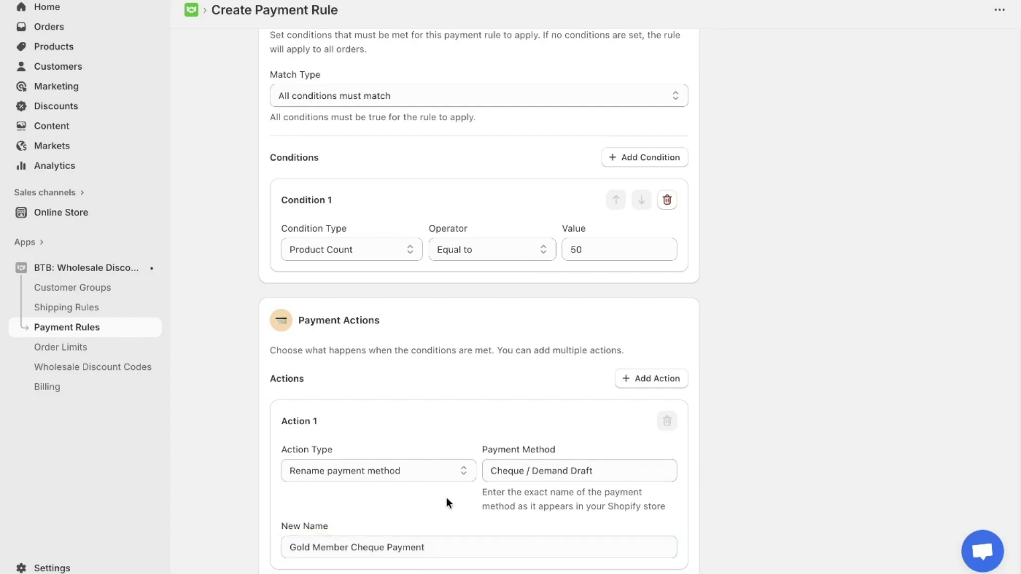
scroll(474, 404, "up", 8)
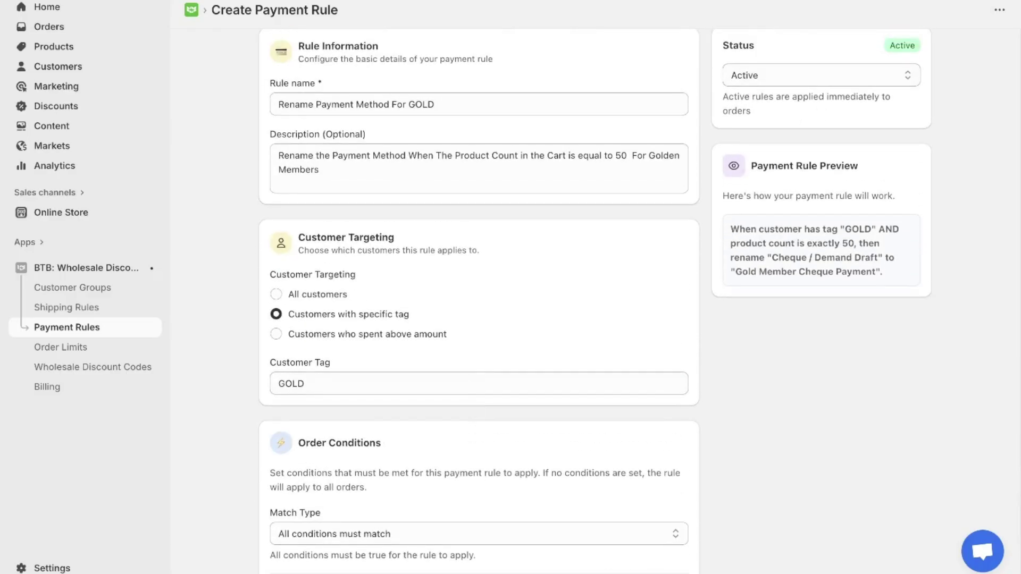
Step: Switch to the storefront checkout and check its payment method names and the number of items in the order
mouse_move(2, 251)
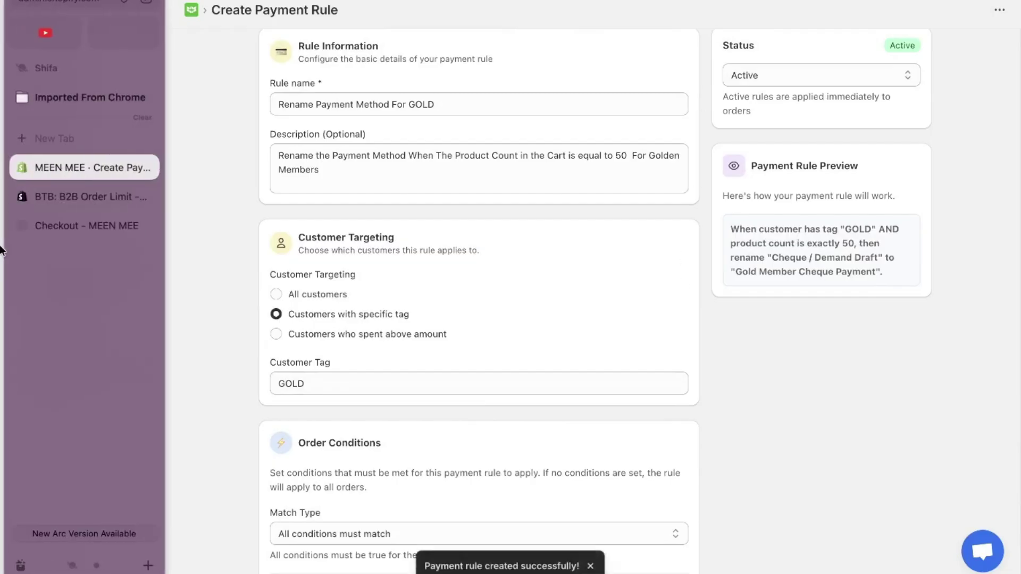
left_click(80, 228)
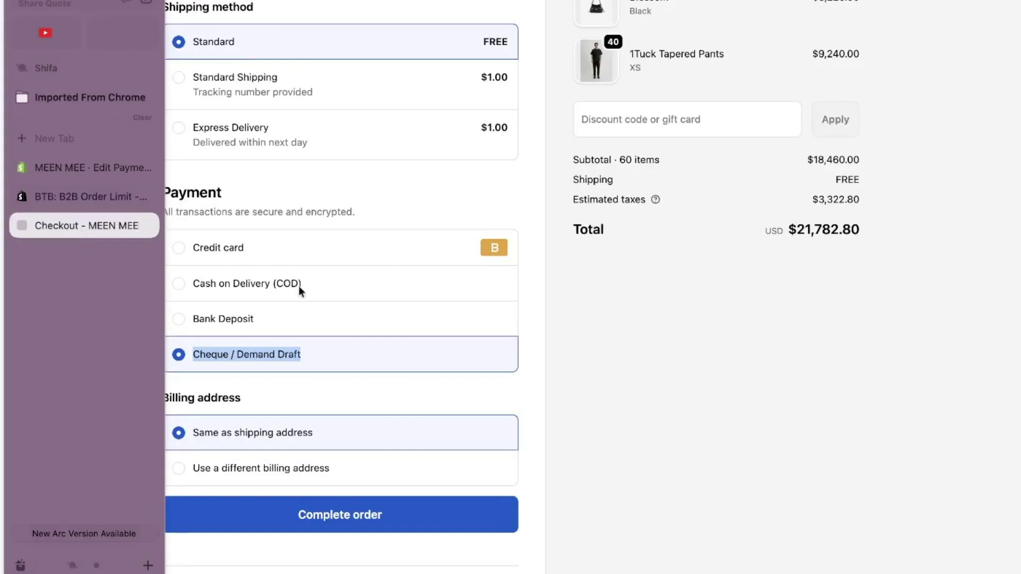
scroll(502, 337, "up", 2)
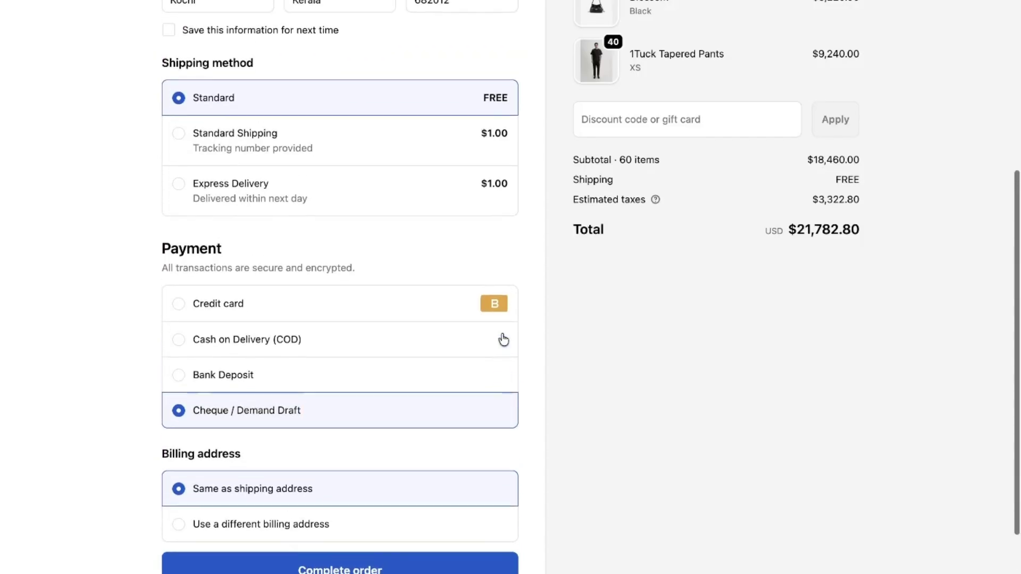
scroll(593, 382, "up", 8)
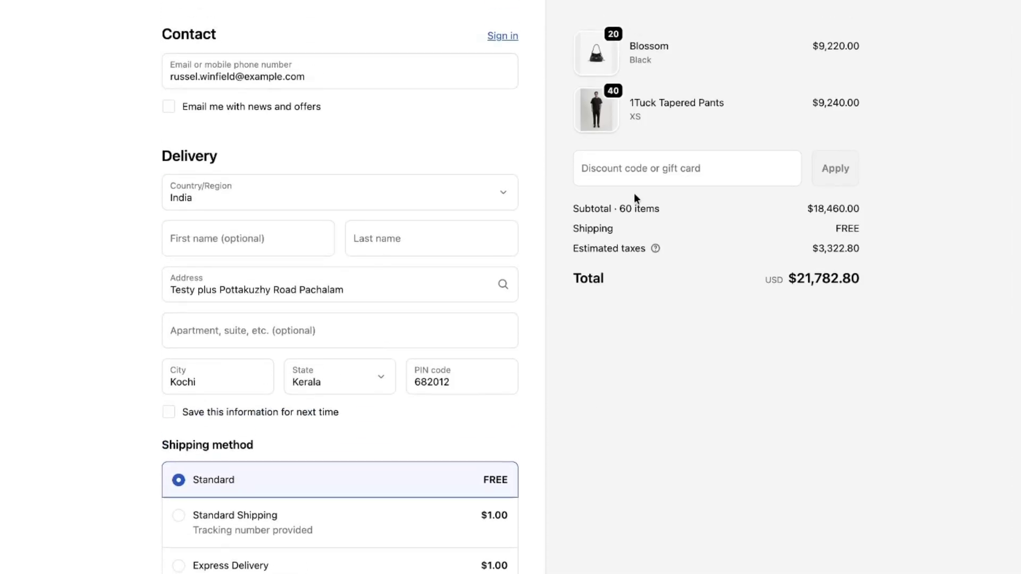
scroll(635, 199, "down", 1)
scroll(634, 193, "down", 7)
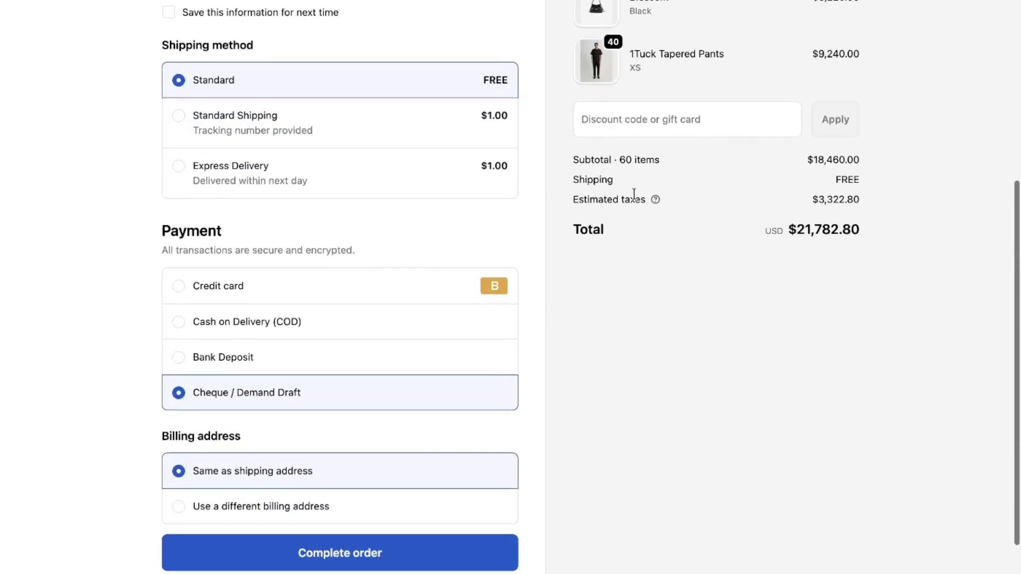
scroll(304, 389, "up", 8)
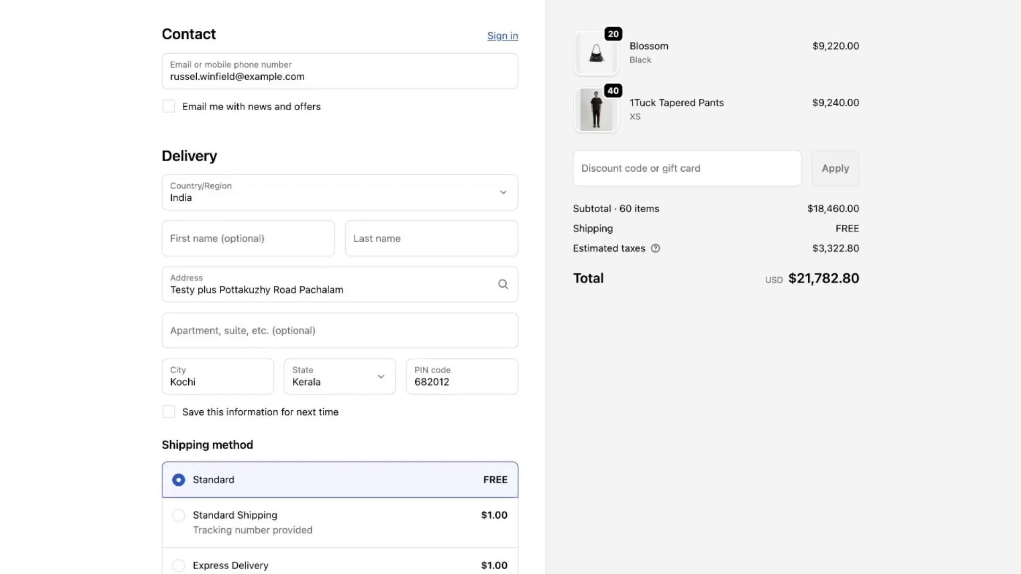
Step: Return to the cart and start the checkout again to recheck the payment methods
key("alt+Left")
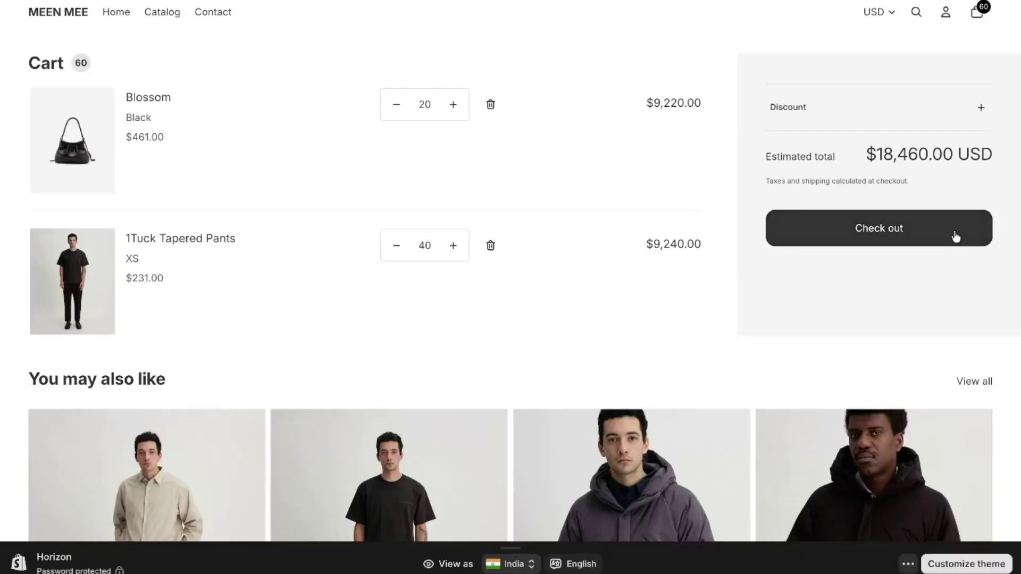
left_click(956, 237)
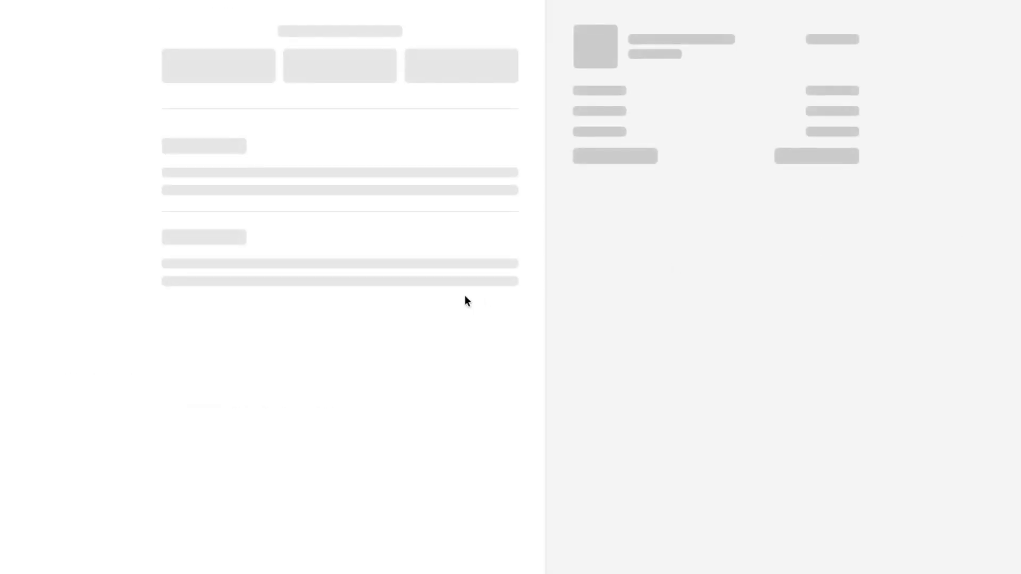
scroll(467, 301, "down", 5)
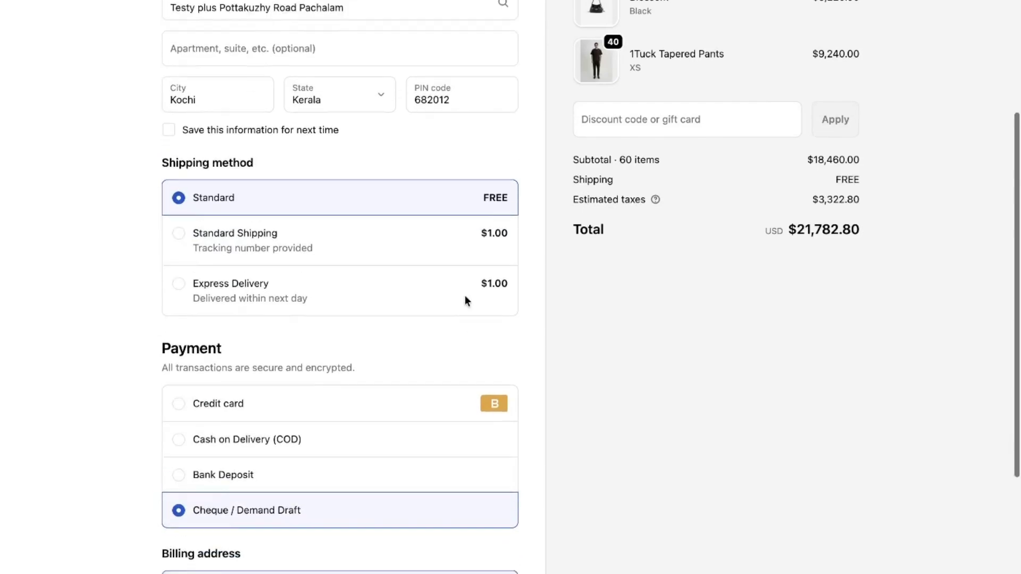
scroll(465, 298, "up", 5)
Step: Clear and re-enter the GOLD customer's e-mail in the contact field, and check the payment method names
left_click(342, 4)
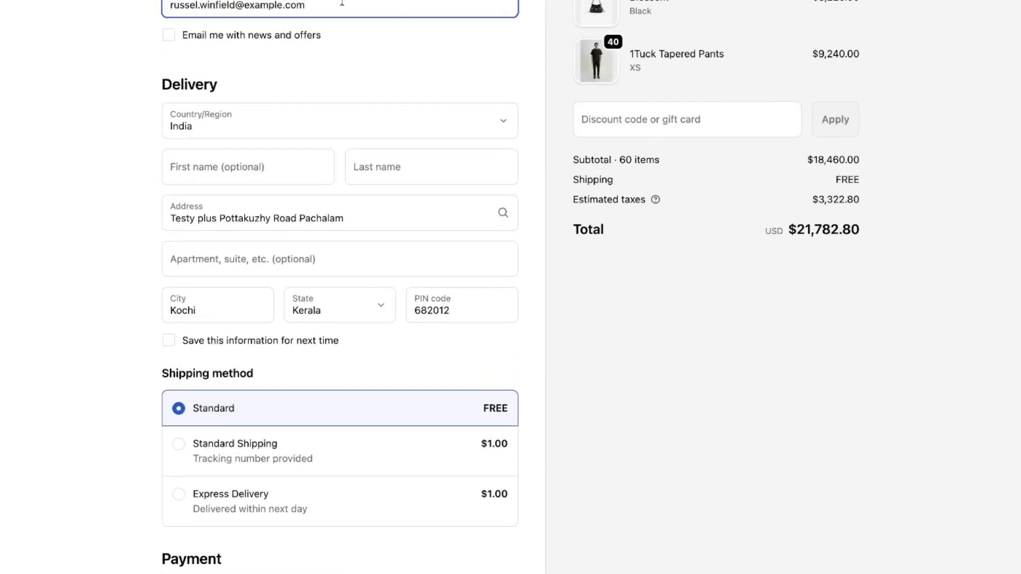
key("ctrl+a")
key("BackSpace")
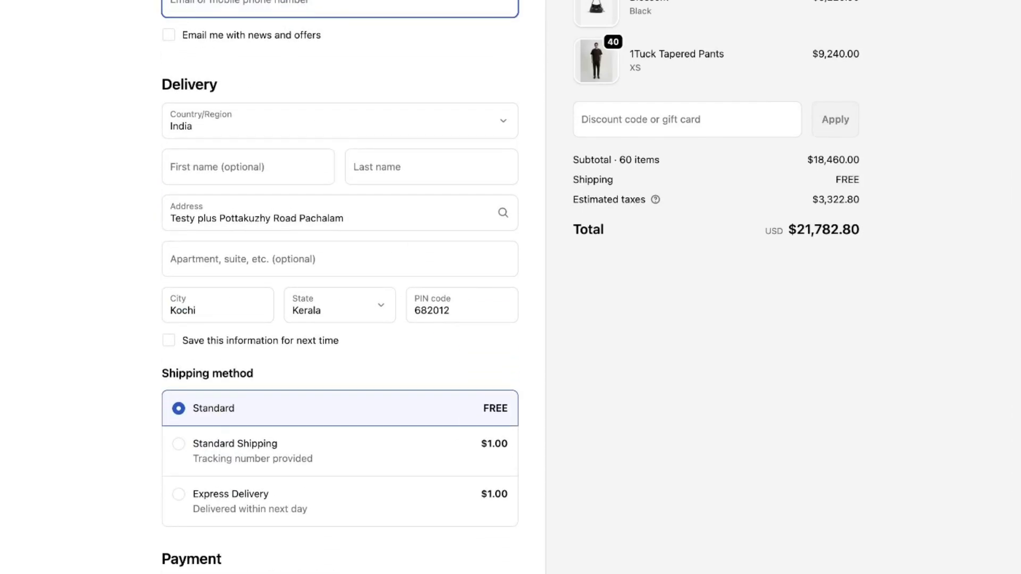
left_click(285, 46)
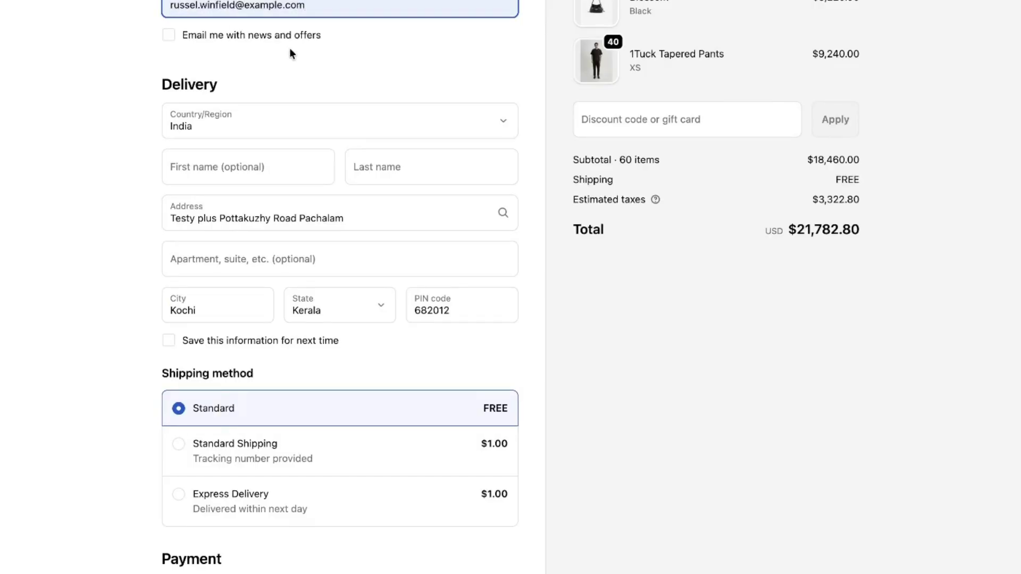
scroll(272, 205, "up", 3)
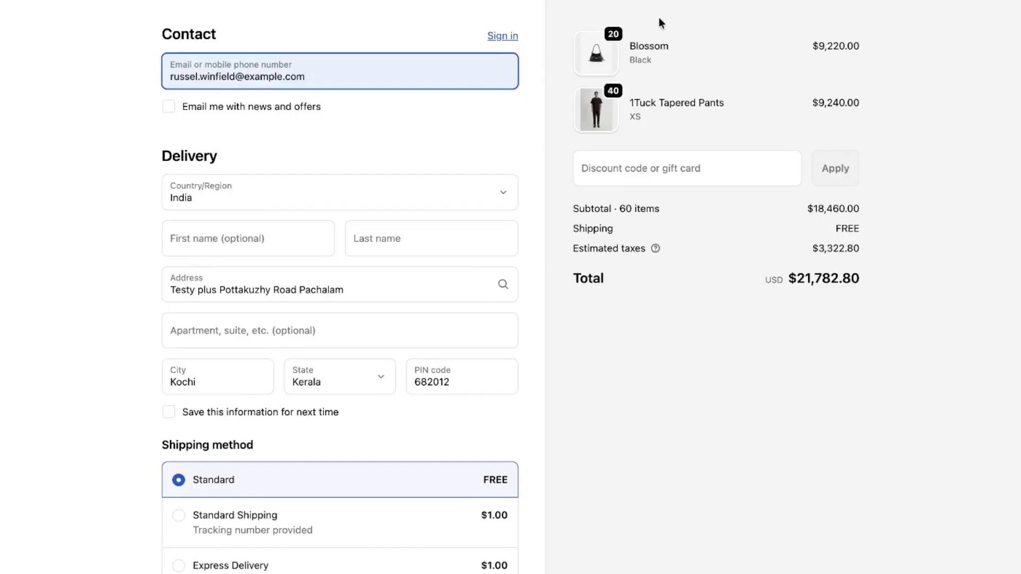
scroll(559, 191, "down", 9)
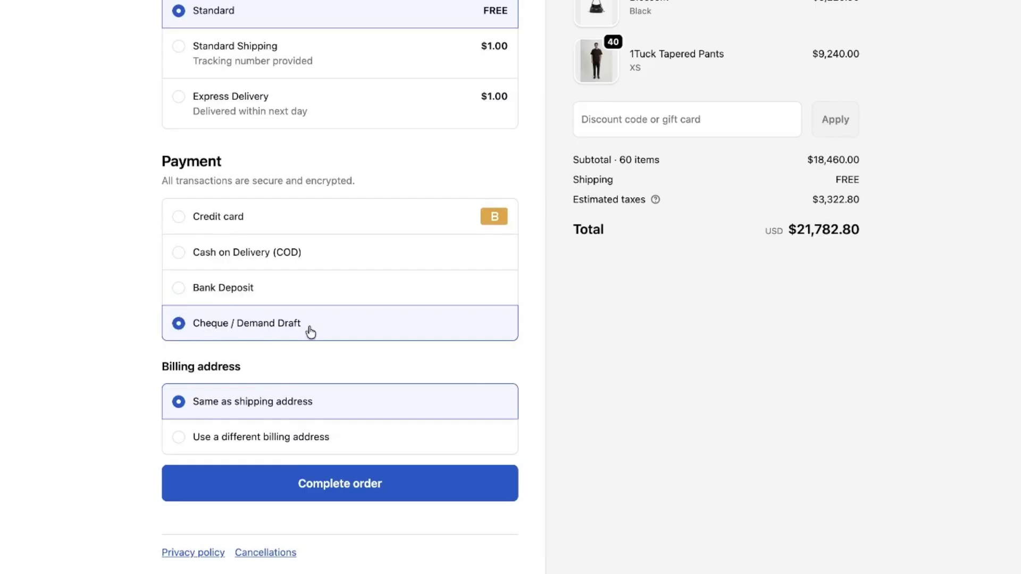
scroll(309, 330, "up", 9)
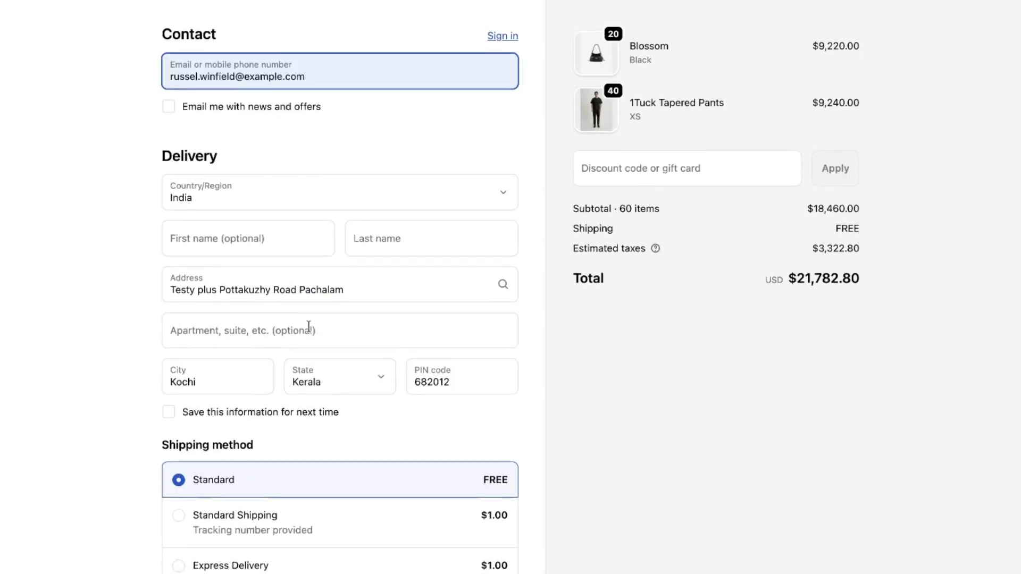
Step: Set the Blossom quantity to 10 in the cart and reopen the checkout to check its payment methods
left_click(853, 1)
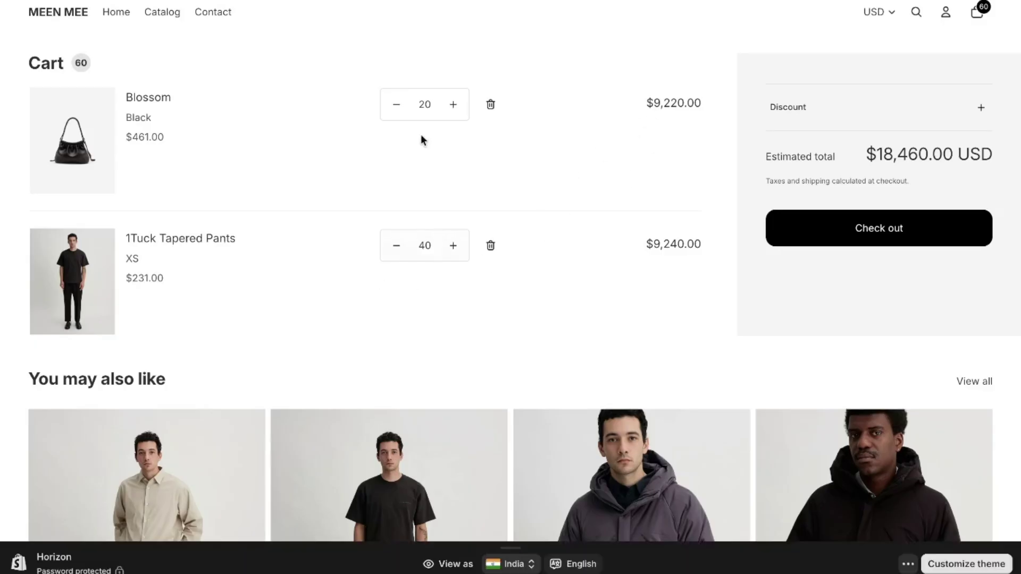
left_click(424, 105)
type("10")
left_click(799, 235)
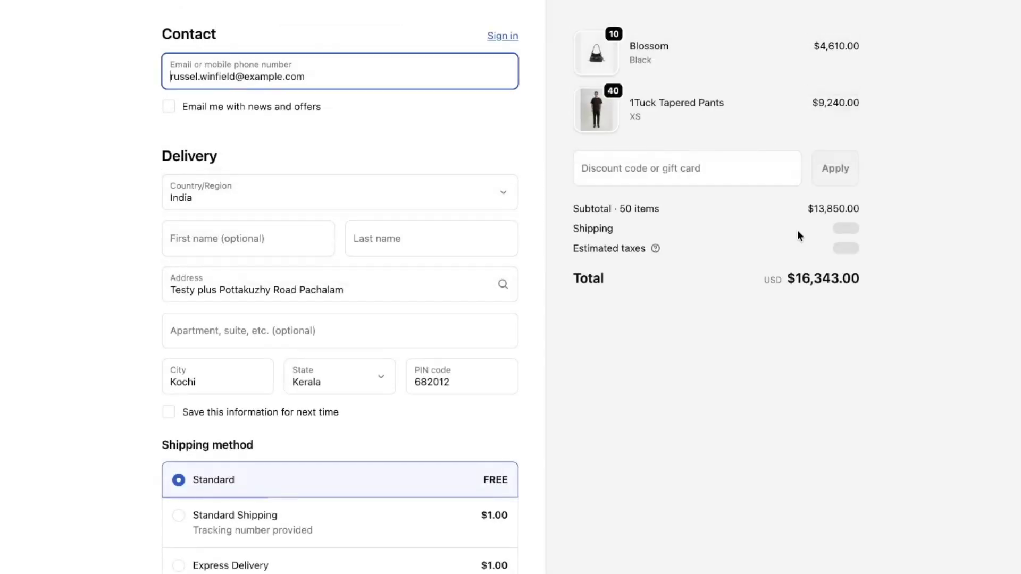
scroll(798, 232, "down", 9)
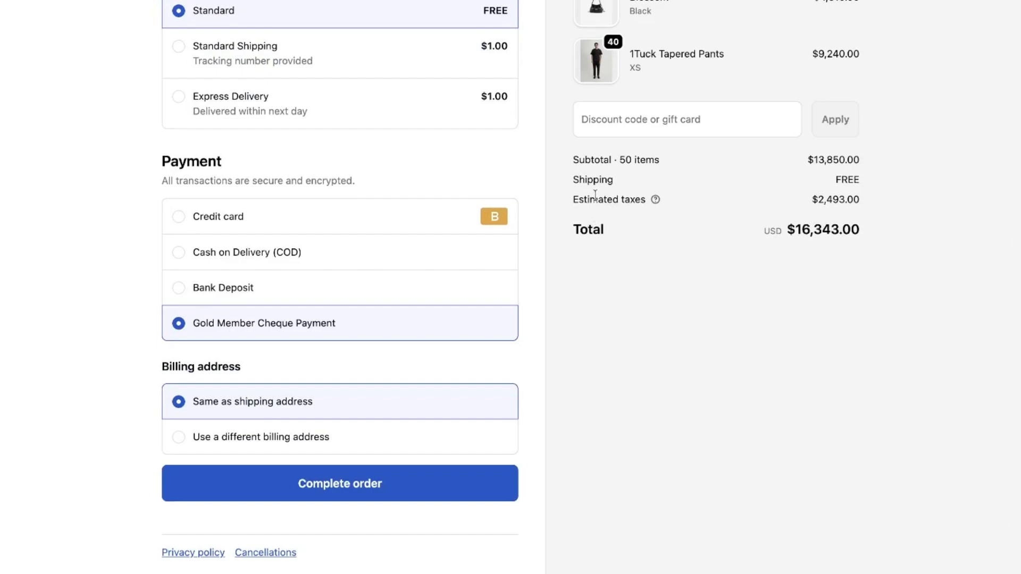
scroll(592, 213, "up", 1)
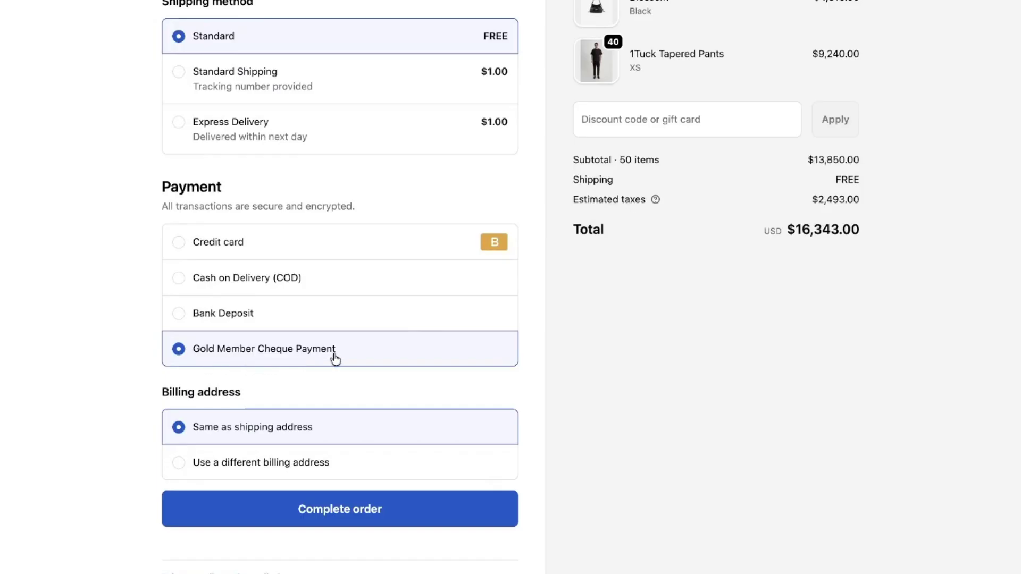
Step: Replace the contact e-mail with a different customer's address and check how the cheque payment method is named
scroll(334, 353, "up", 6)
scroll(333, 353, "up", 2)
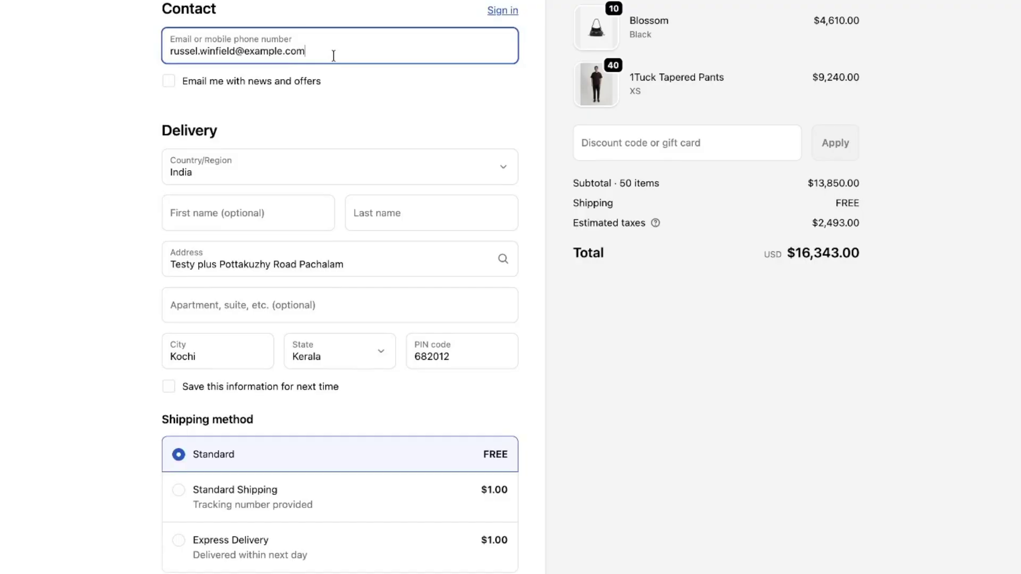
left_click_drag(333, 55, 114, 14)
type("a")
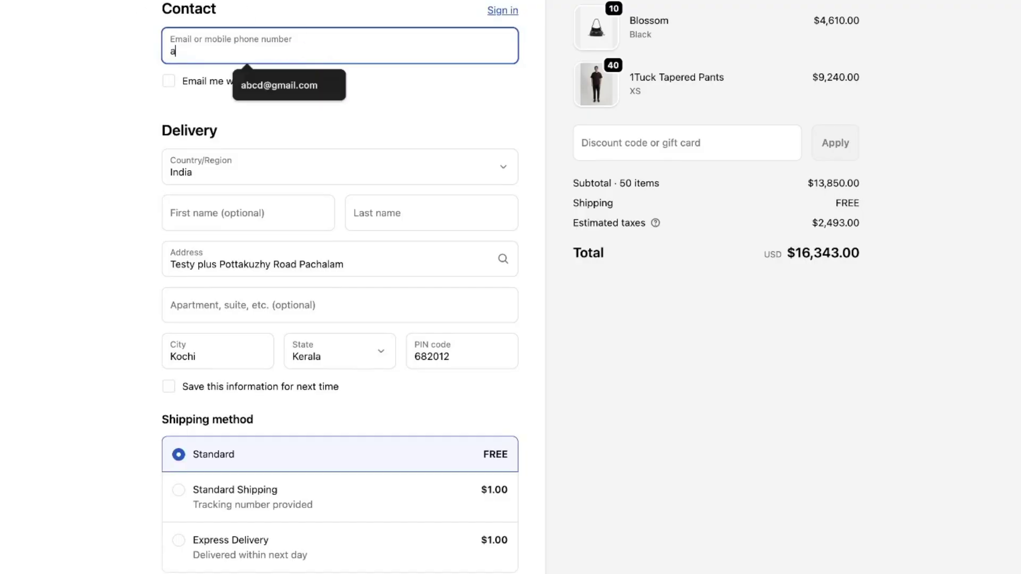
left_click(326, 75)
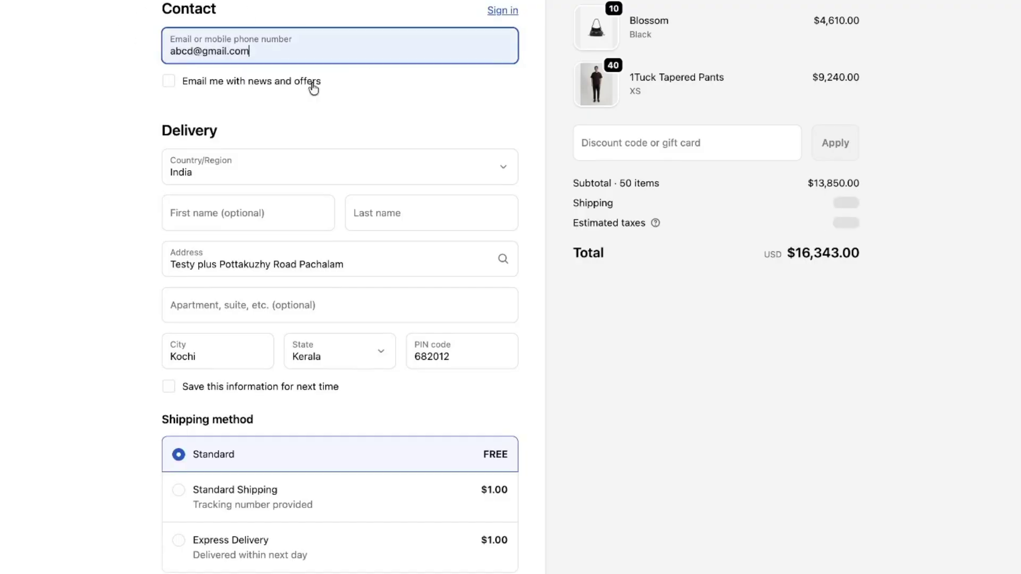
scroll(321, 129, "down", 5)
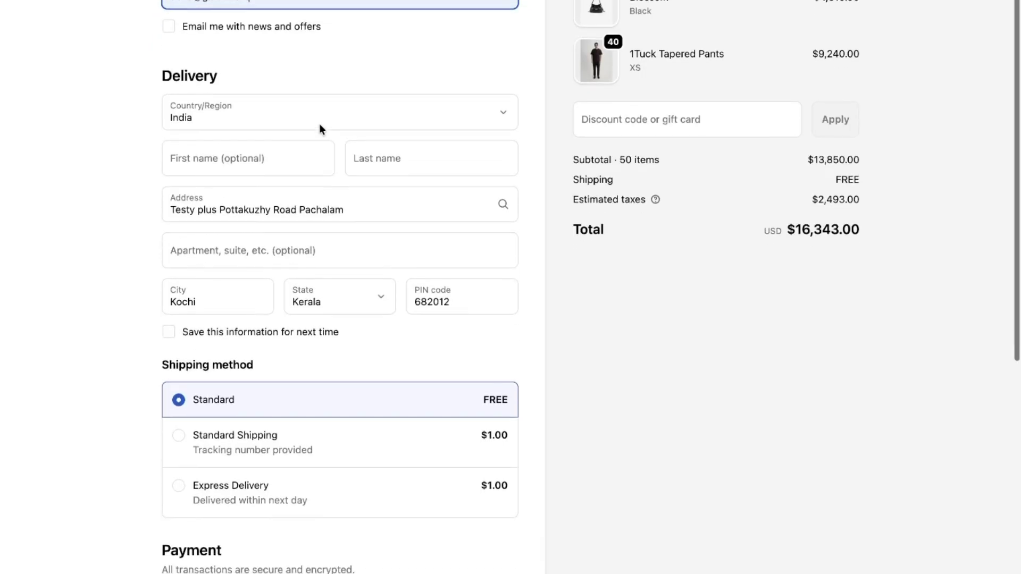
scroll(320, 129, "down", 2)
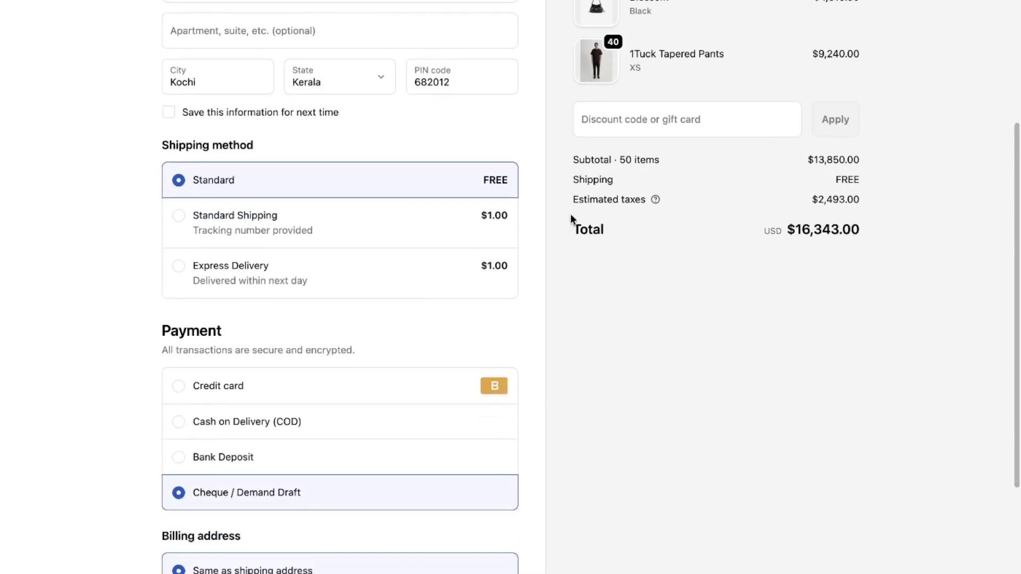
Step: Review the checkout's contact e-mail, order summary and payment method names for this other customer
scroll(567, 213, "up", 3)
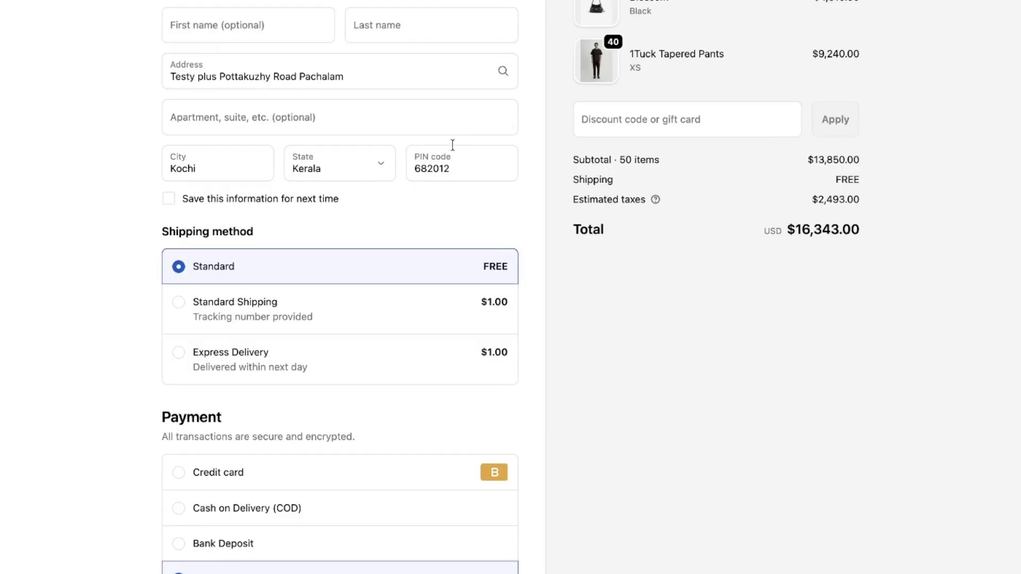
scroll(452, 144, "up", 4)
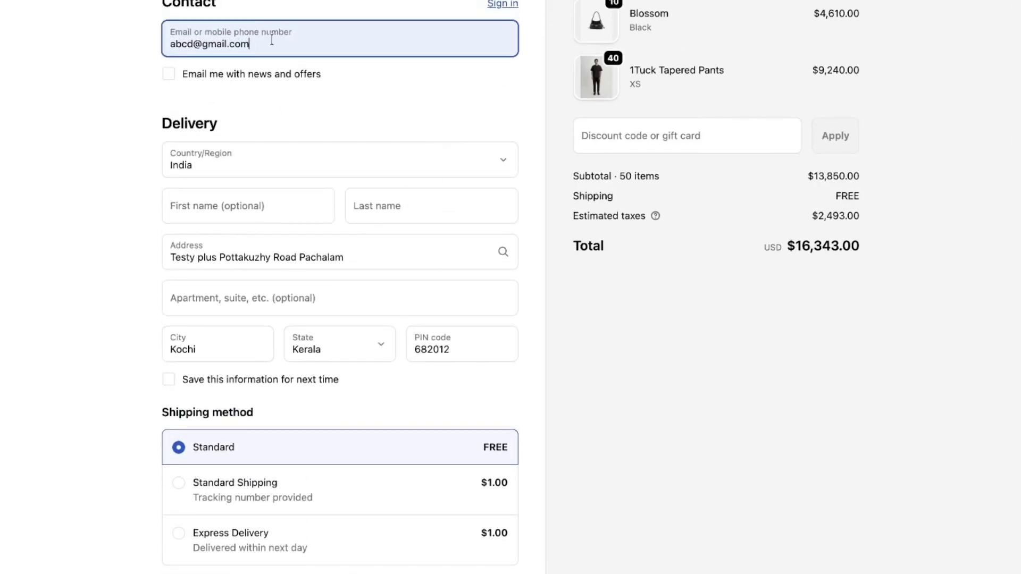
scroll(333, 76, "down", 1)
scroll(332, 80, "down", 1)
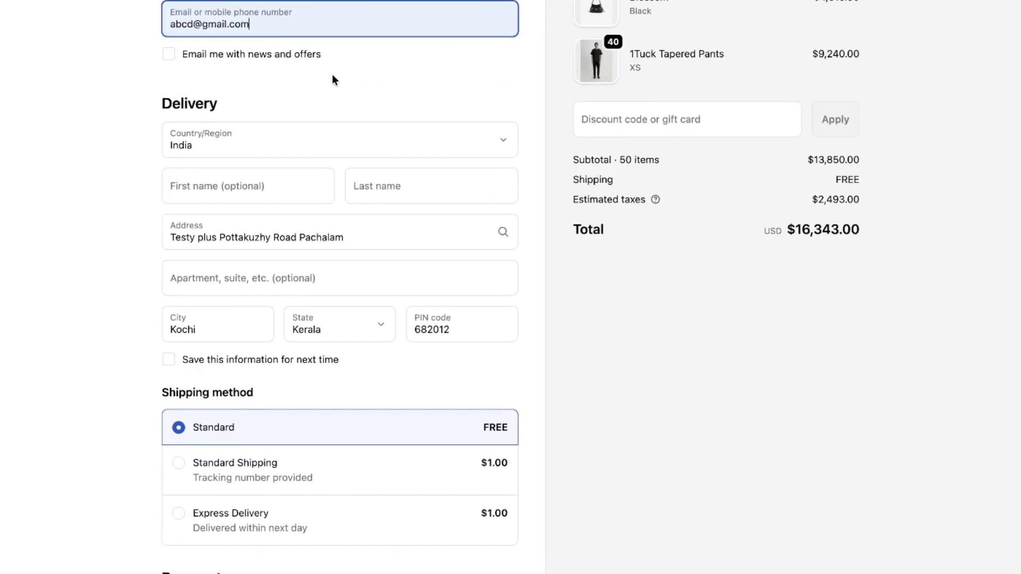
scroll(332, 77, "down", 3)
scroll(333, 79, "down", 5)
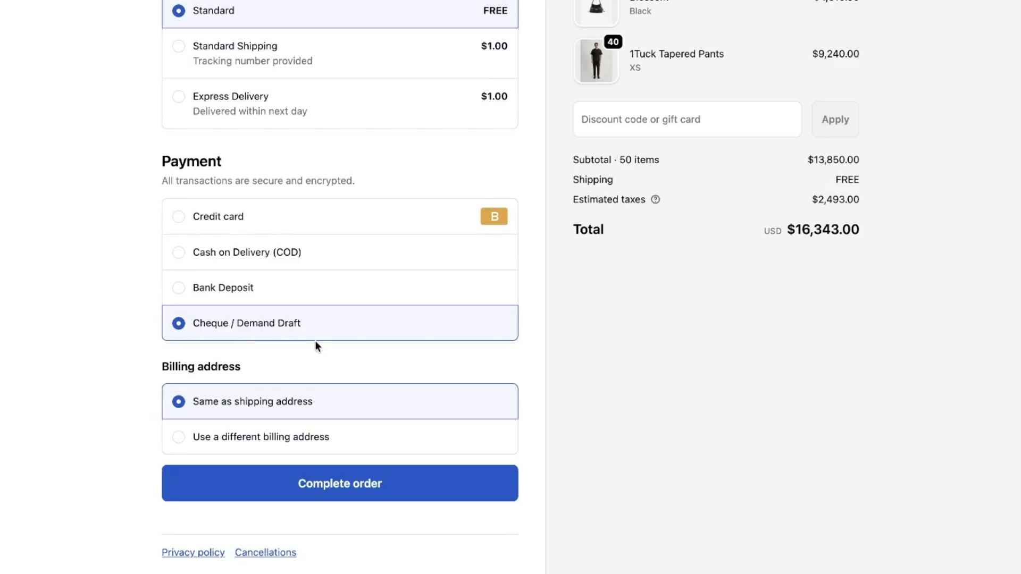
scroll(315, 344, "up", 9)
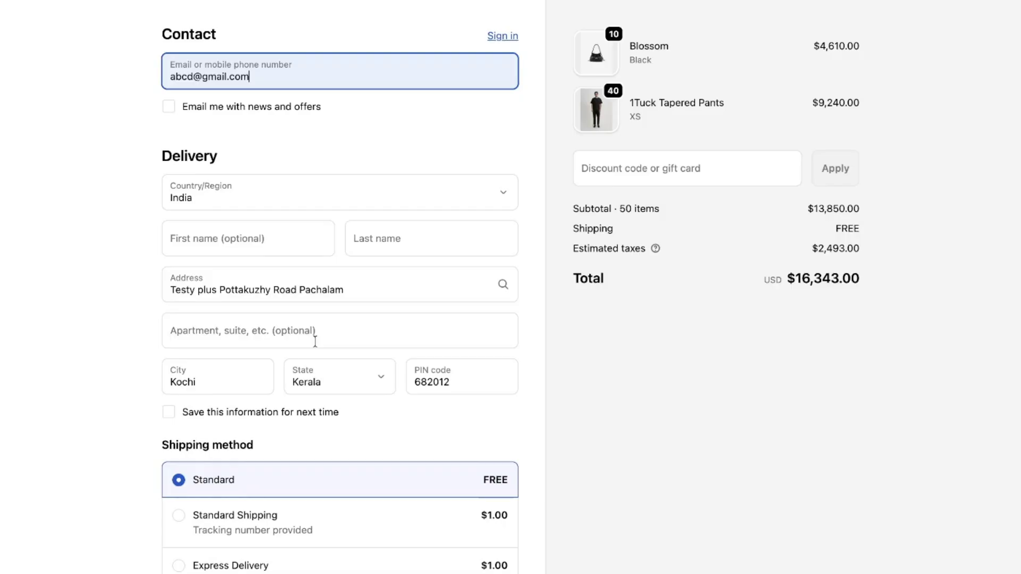
left_click(606, 470)
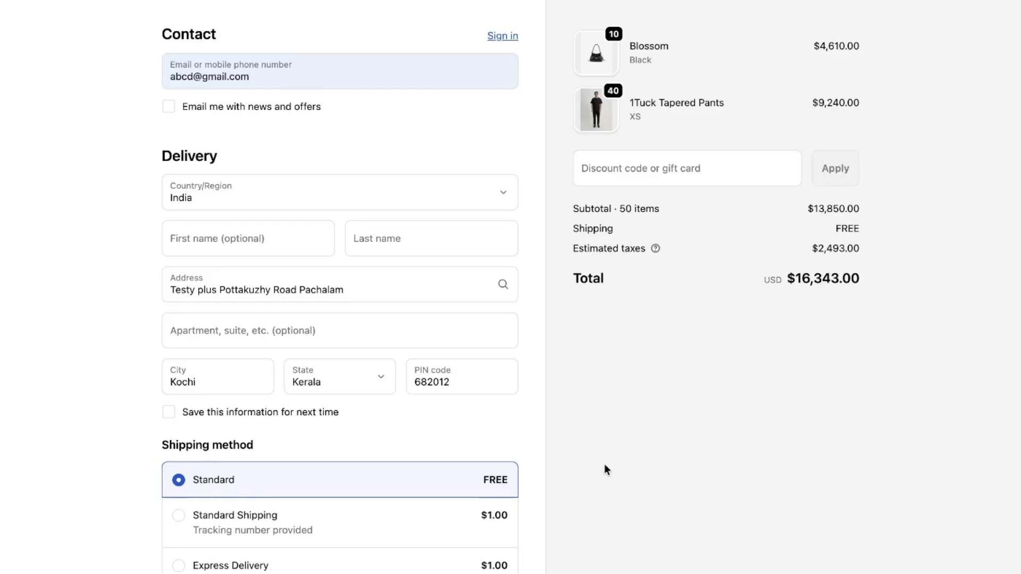